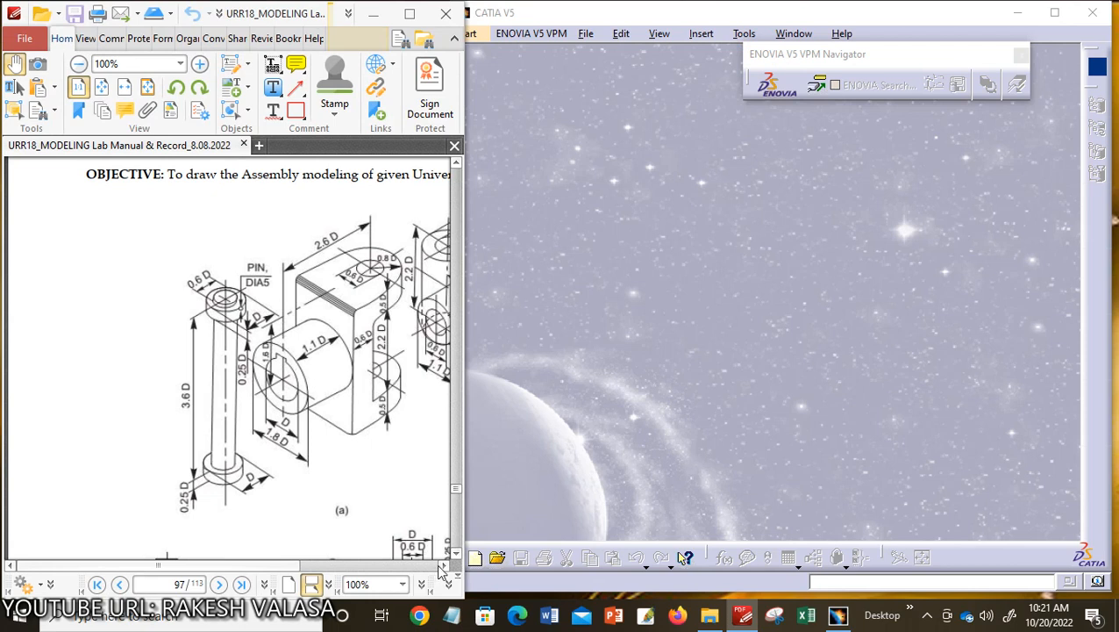
- Bring the coupling's centre block into view in the manual, then switch to CATIA V5 and start a new Part Design part
{"action": "left_click_drag", "start_coordinate": [443, 566], "coordinate": [443, 565]}
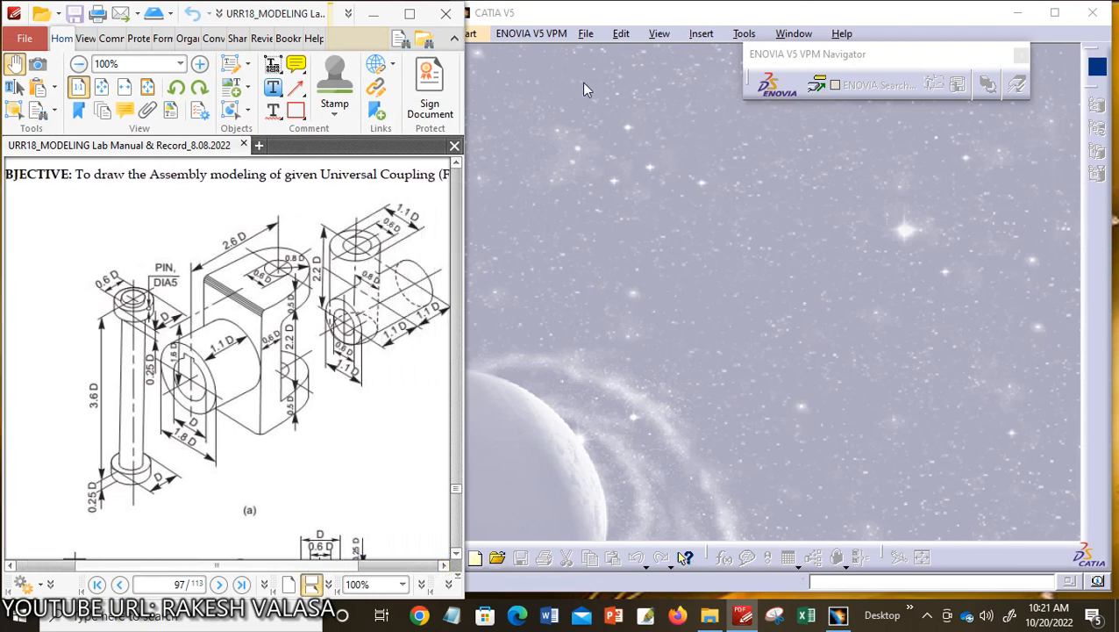
{"action": "left_click", "coordinate": [604, 19]}
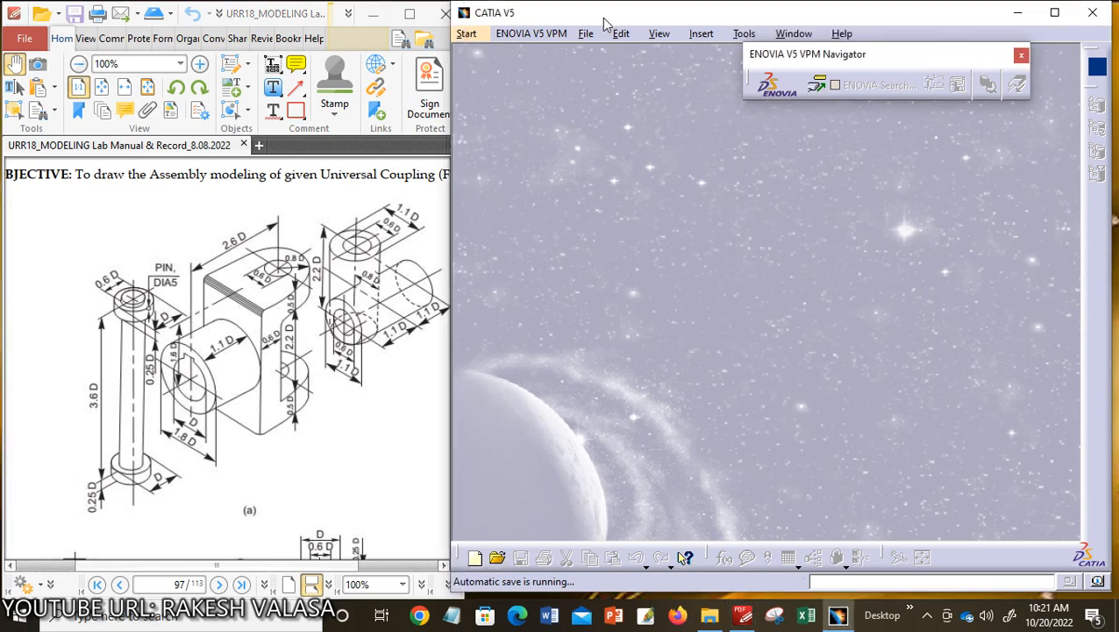
{"action": "left_click", "coordinate": [468, 35]}
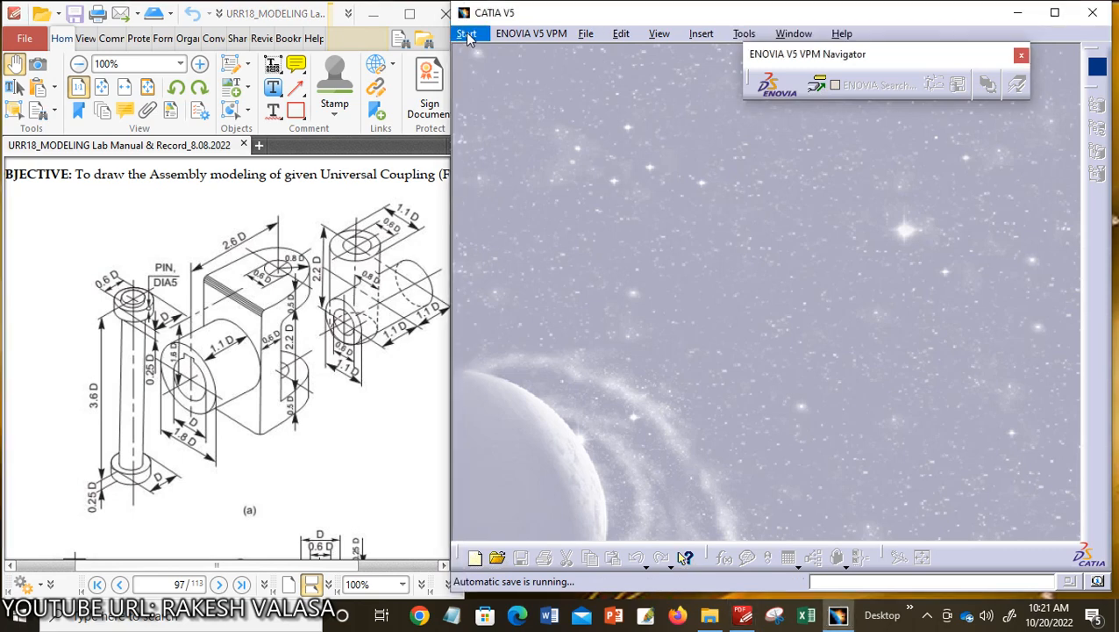
{"action": "mouse_move", "coordinate": [546, 203]}
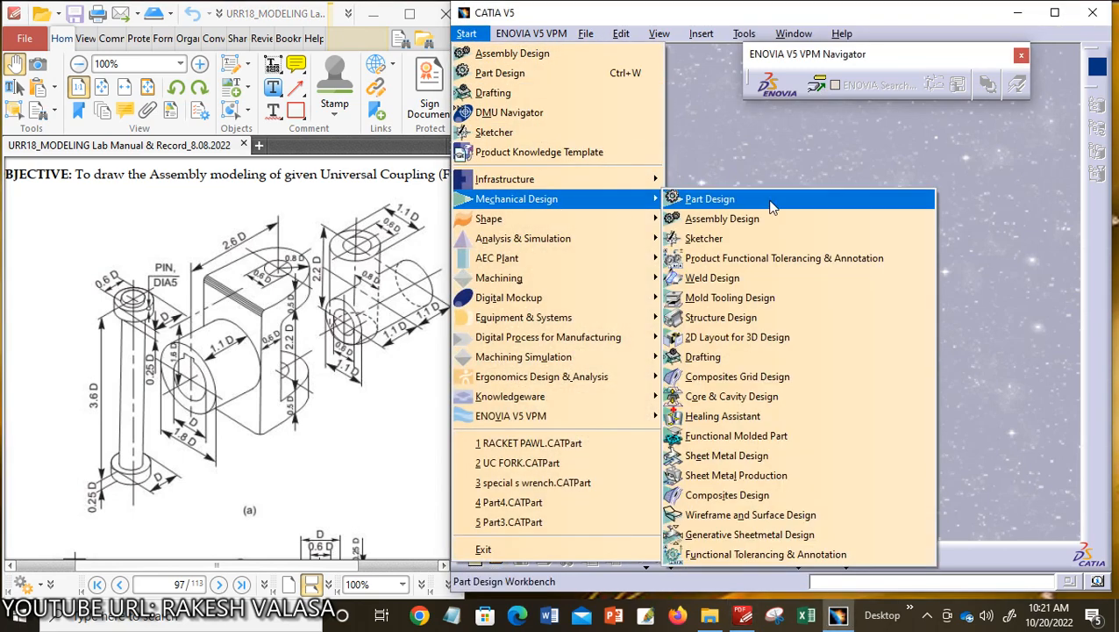
{"action": "left_click", "coordinate": [774, 199]}
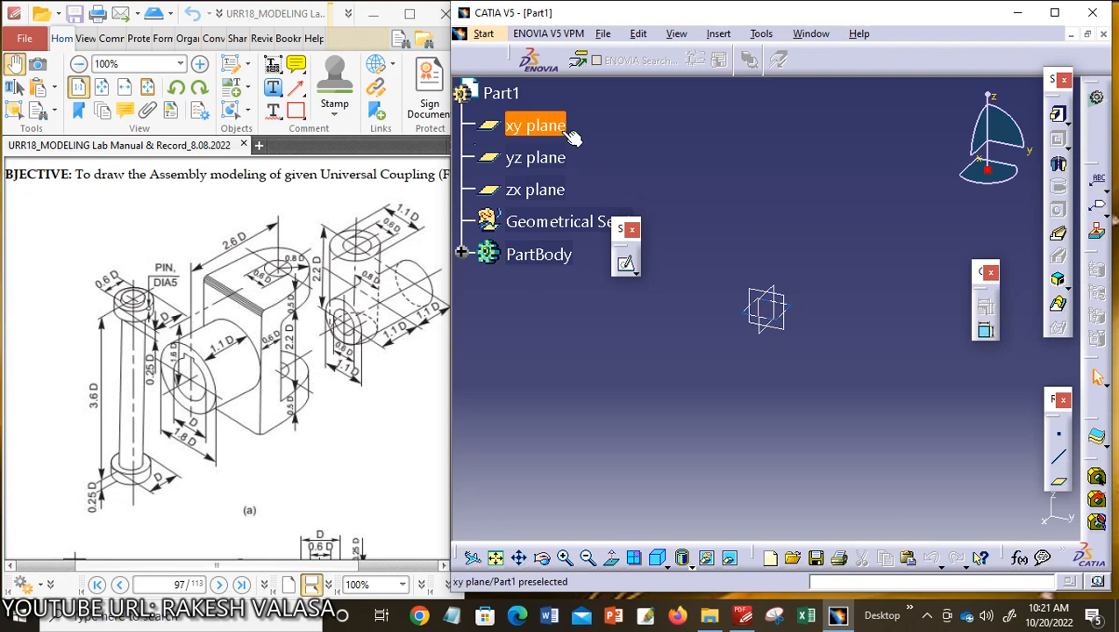
- Sketch a circle about 89 mm in diameter on the yz plane, centred on the origin
{"action": "left_click", "coordinate": [530, 161]}
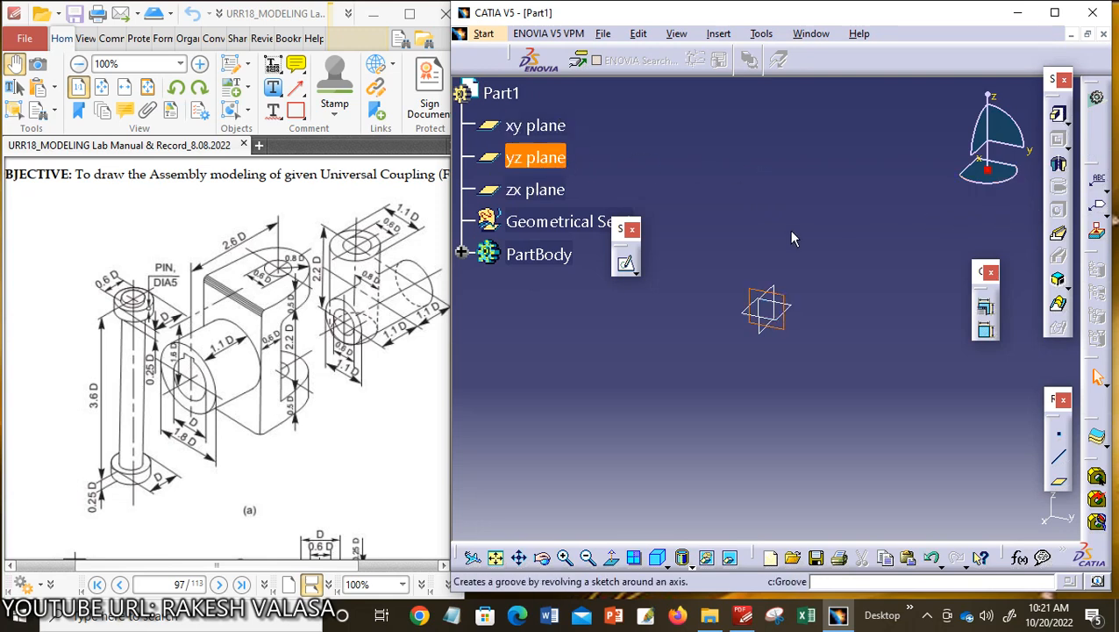
{"action": "left_click", "coordinate": [625, 263]}
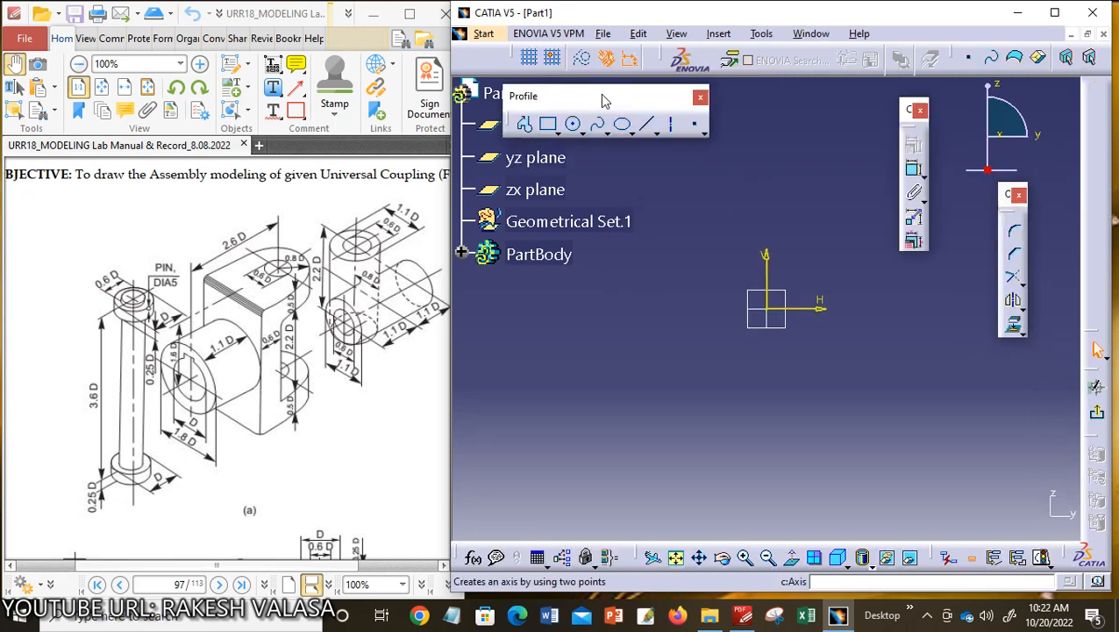
{"action": "left_click_drag", "start_coordinate": [605, 100], "coordinate": [645, 90]}
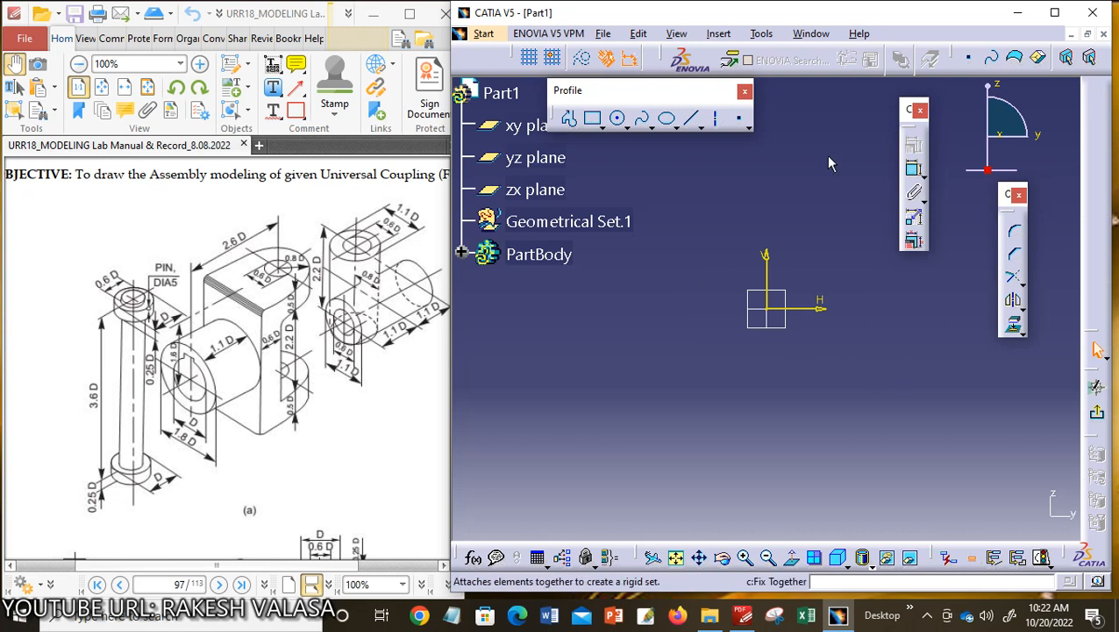
{"action": "left_click", "coordinate": [618, 120]}
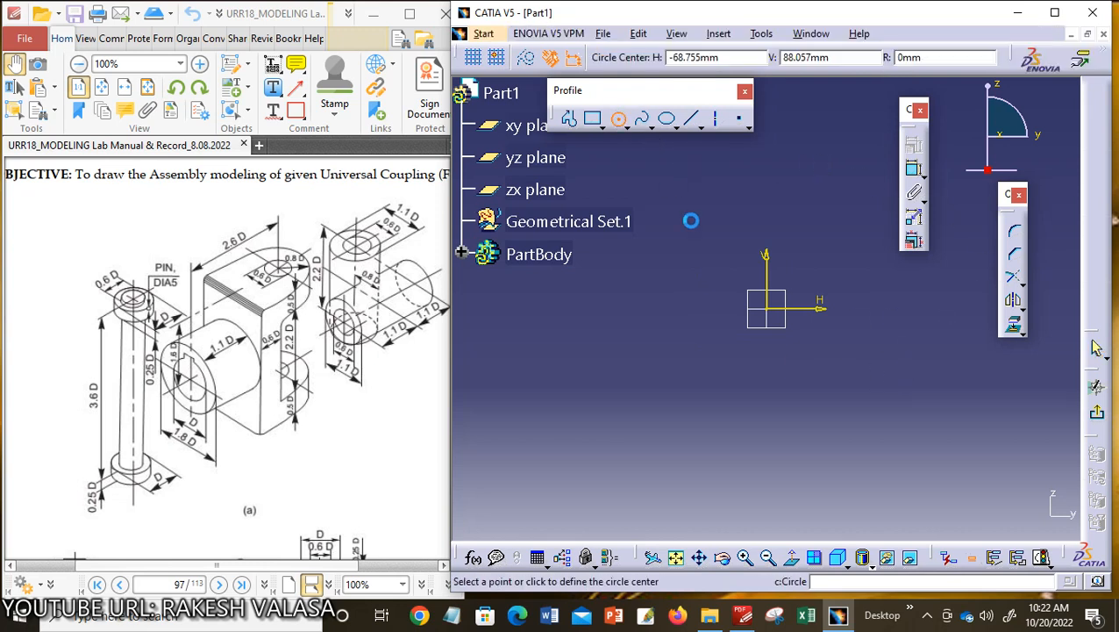
{"action": "left_click", "coordinate": [768, 309]}
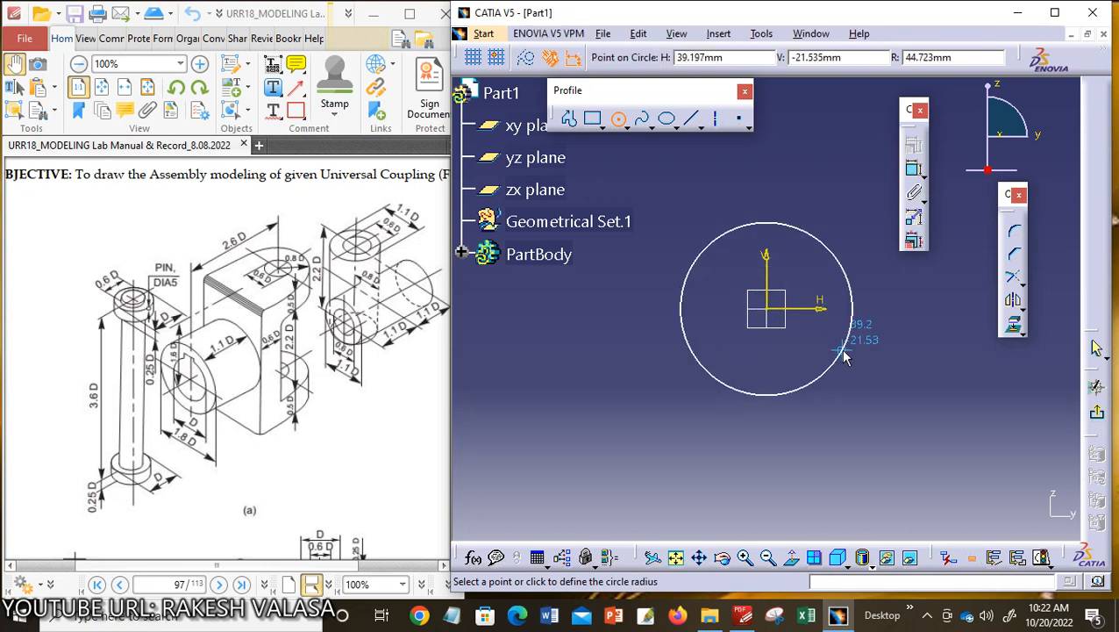
{"action": "left_click", "coordinate": [842, 353]}
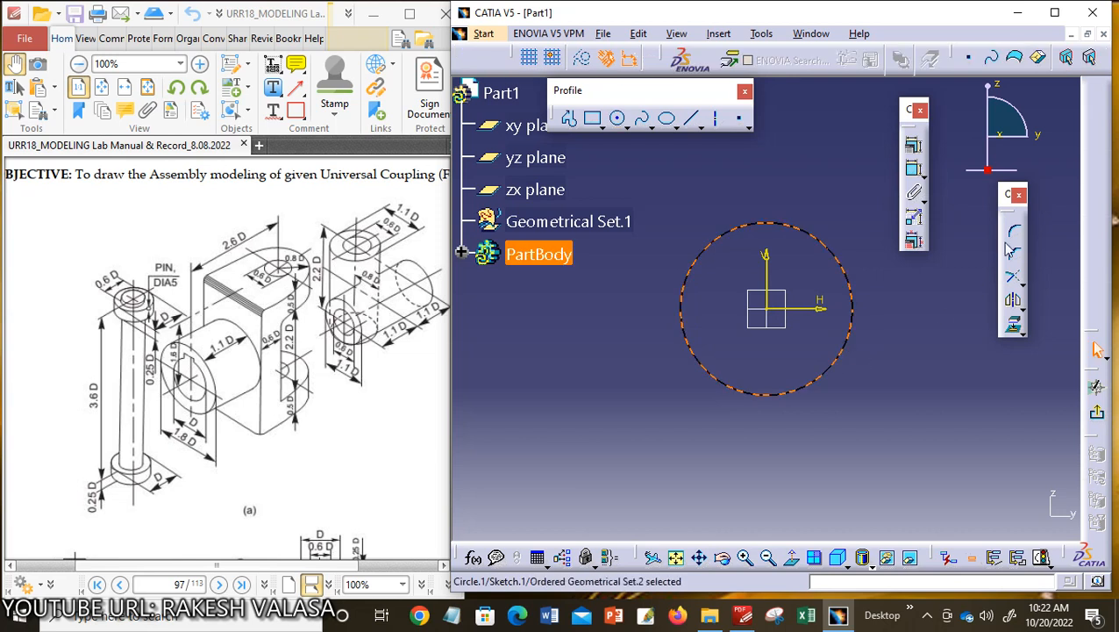
- Constrain the circle's diameter to 55 mm and exit the sketch
{"action": "left_click", "coordinate": [915, 168]}
{"action": "left_click", "coordinate": [803, 186]}
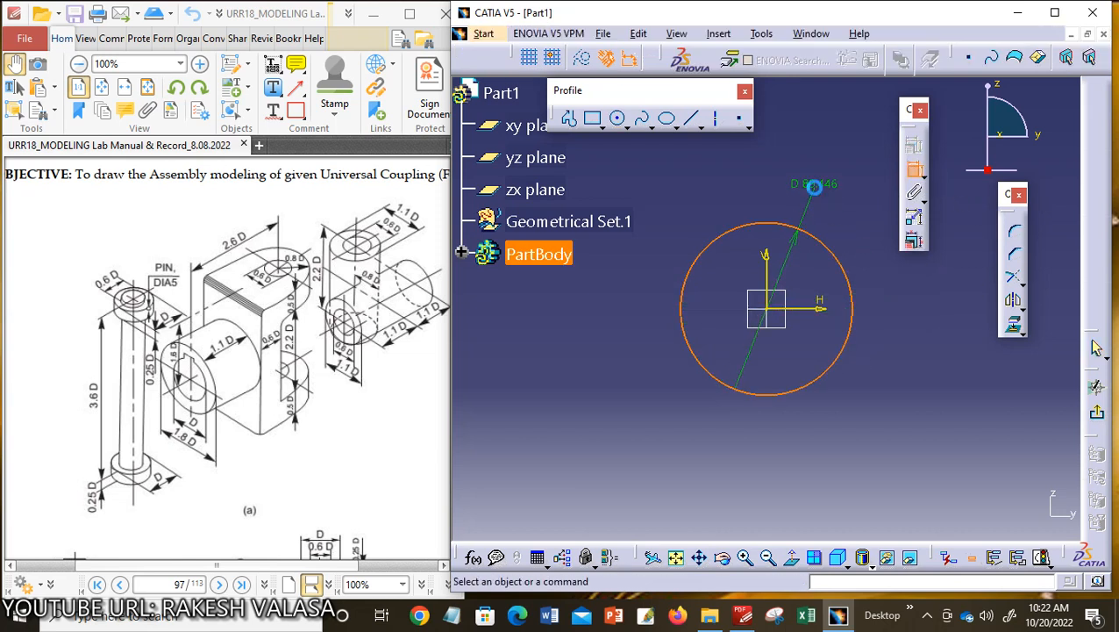
{"action": "double_click", "coordinate": [793, 183]}
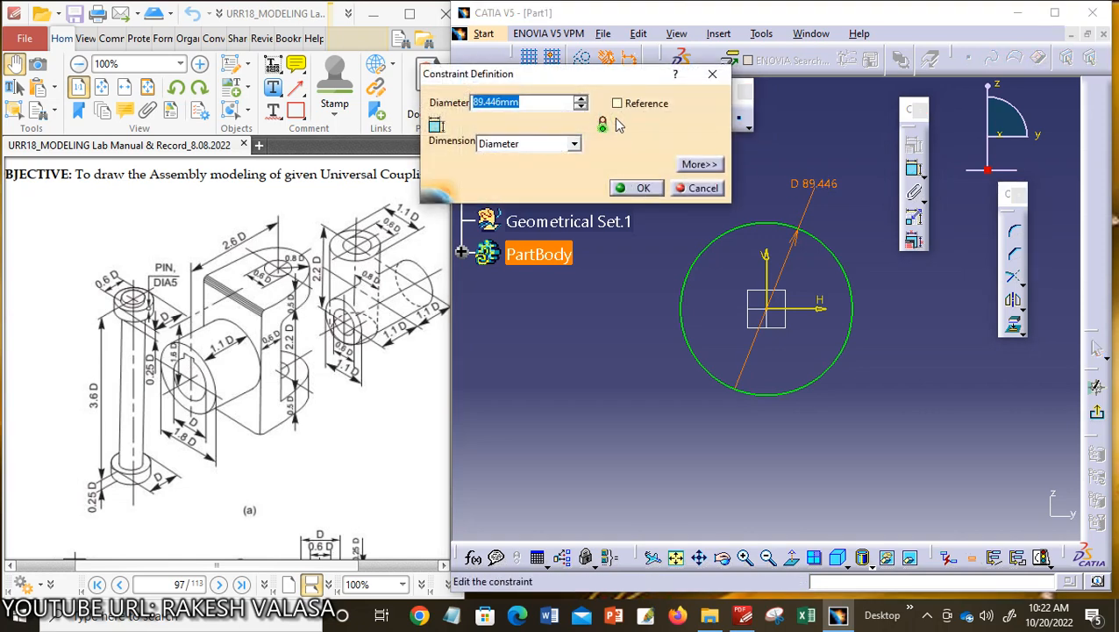
{"action": "type", "text": "5"}
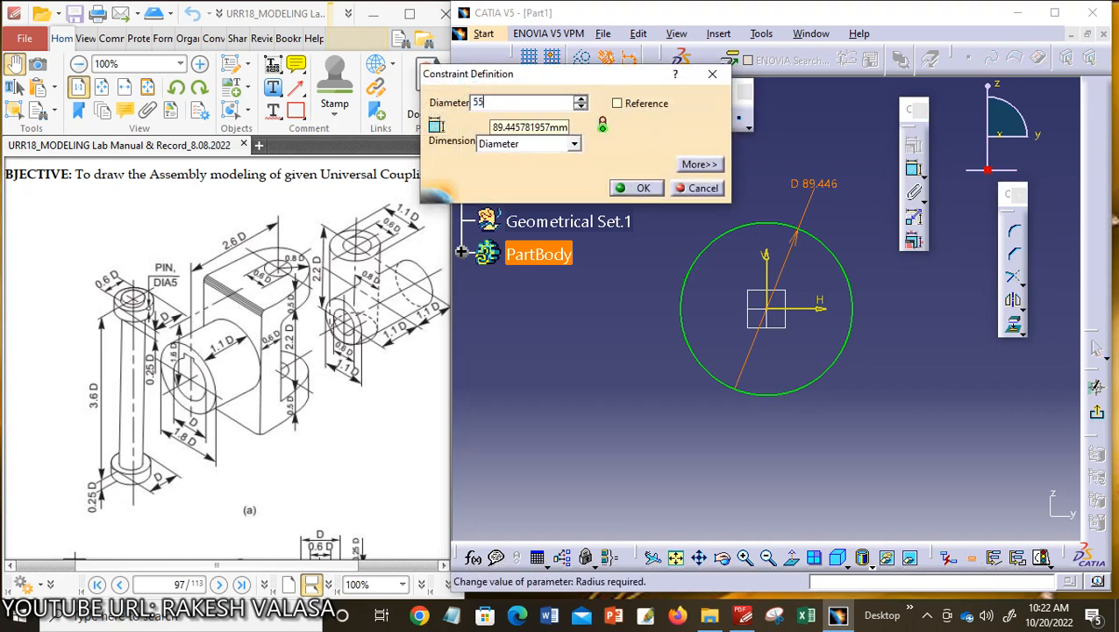
{"action": "type", "text": "5"}
{"action": "left_click", "coordinate": [633, 188]}
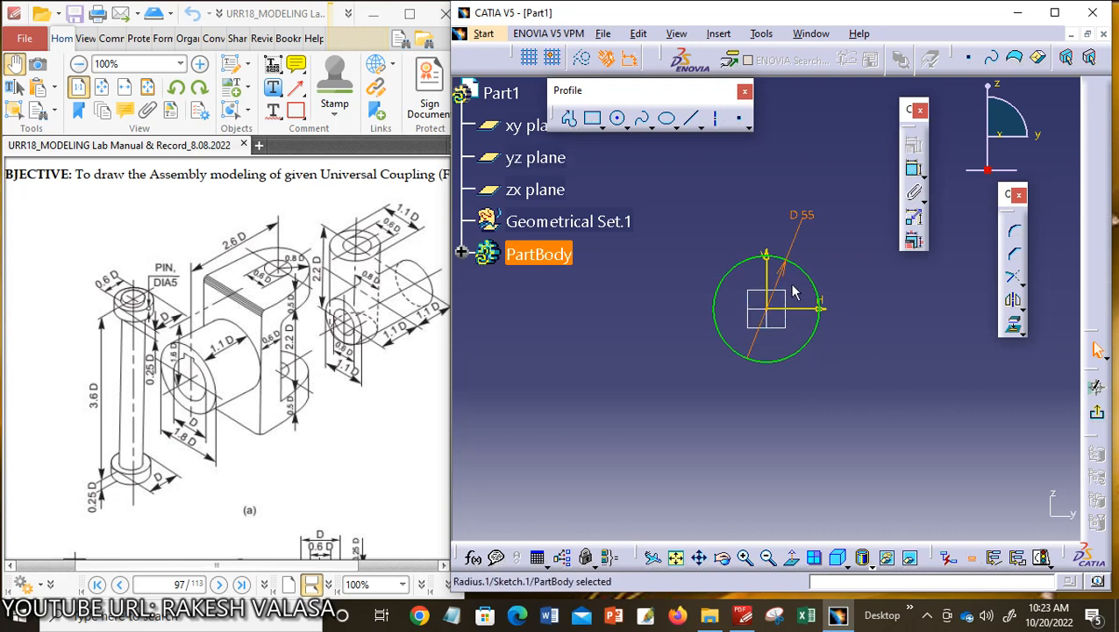
{"action": "left_click", "coordinate": [1099, 420]}
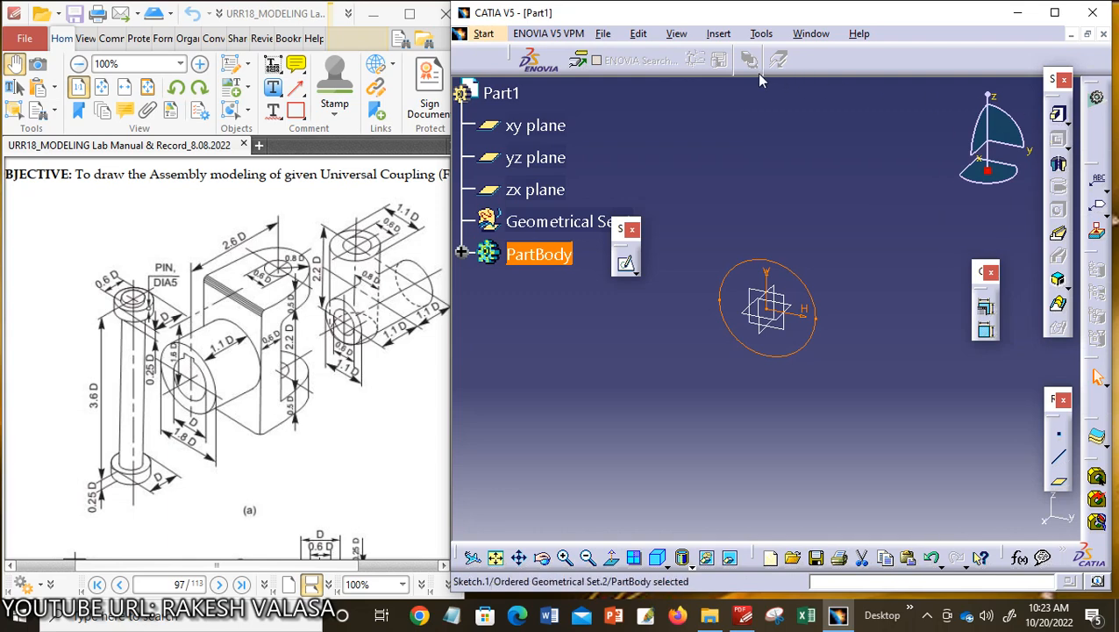
- Pad the circle sketch with a length of 55 mm and mirrored extent to form the horizontal cylinder
{"action": "left_click", "coordinate": [677, 33]}
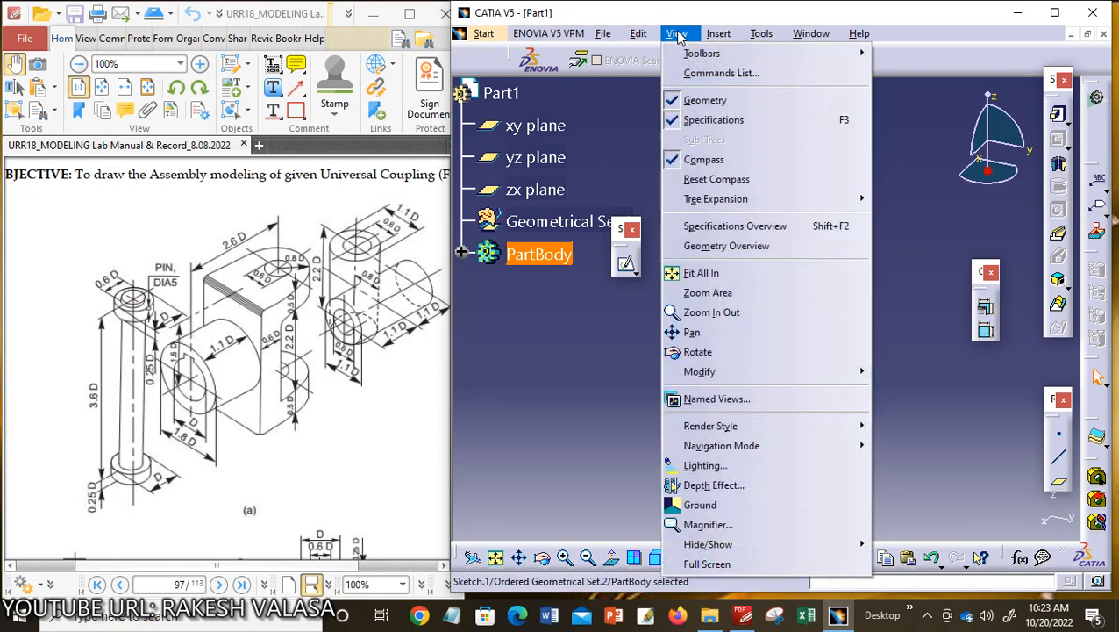
{"action": "left_click", "coordinate": [718, 33]}
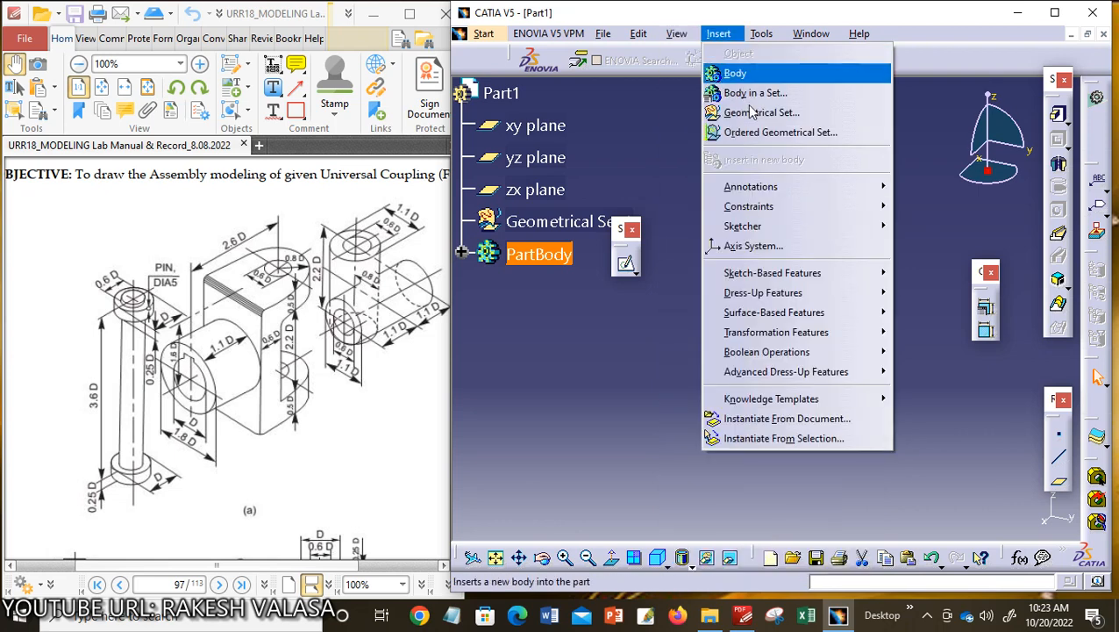
{"action": "mouse_move", "coordinate": [811, 275]}
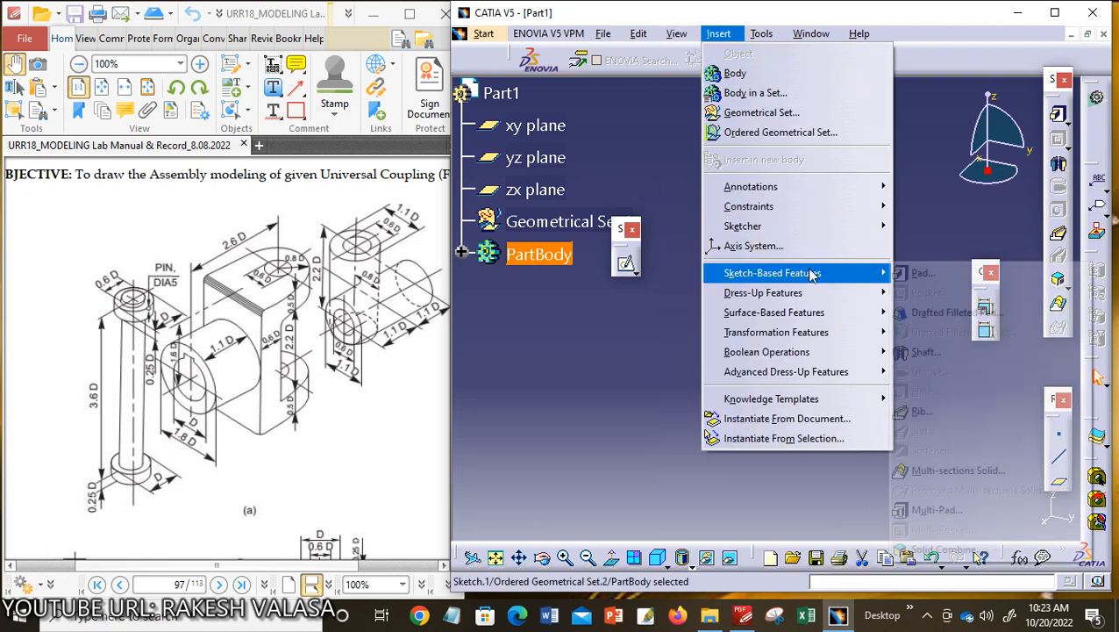
{"action": "left_click", "coordinate": [921, 273]}
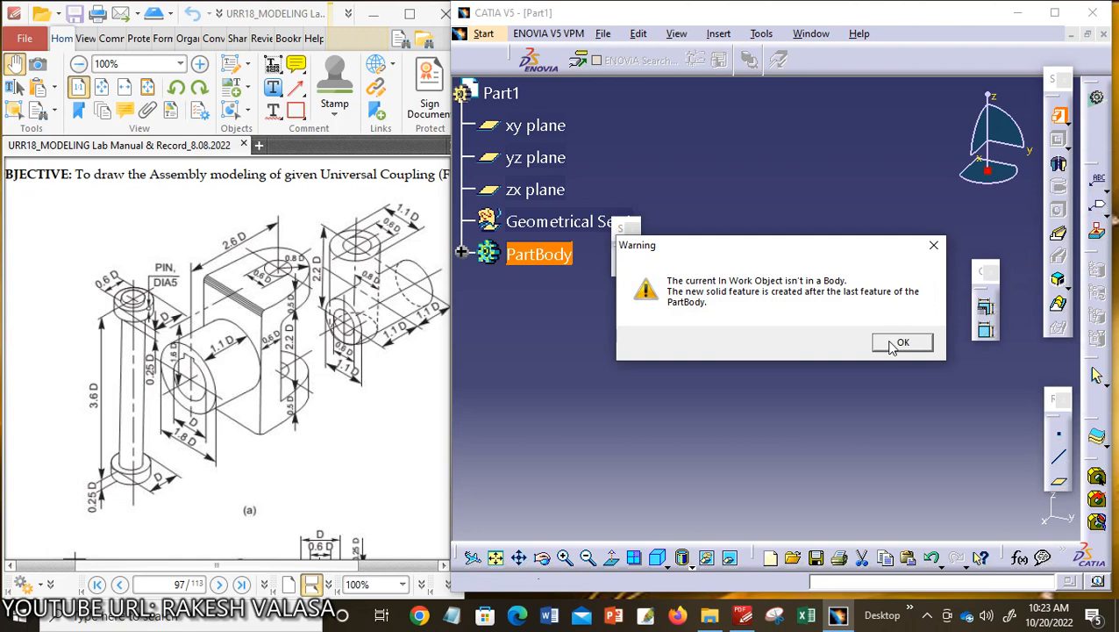
{"action": "left_click", "coordinate": [893, 340]}
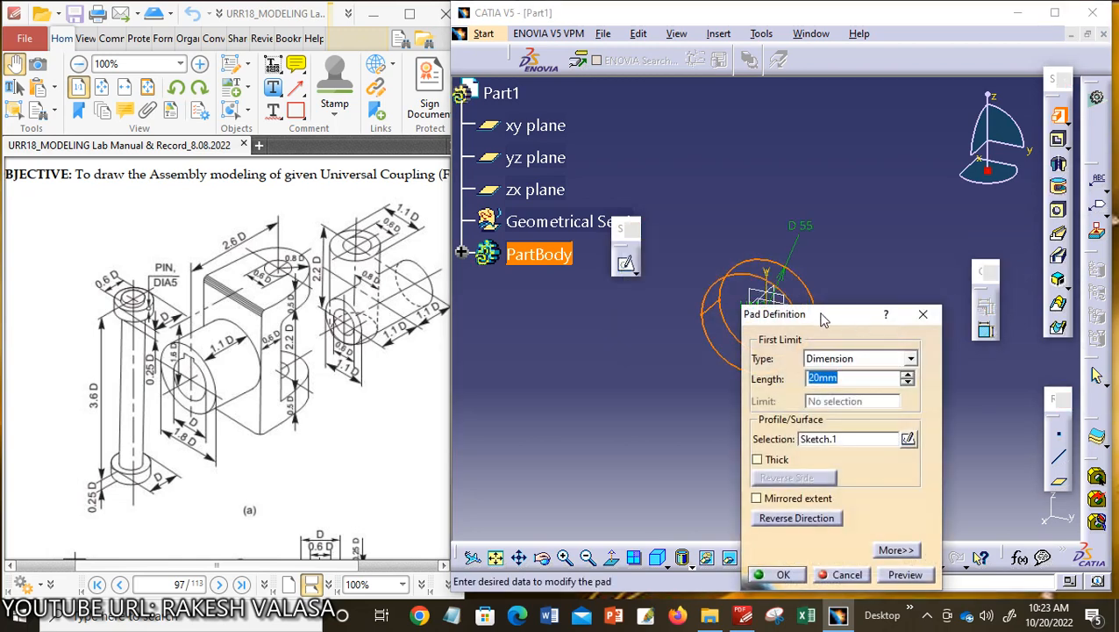
{"action": "left_click_drag", "start_coordinate": [824, 316], "coordinate": [933, 90]}
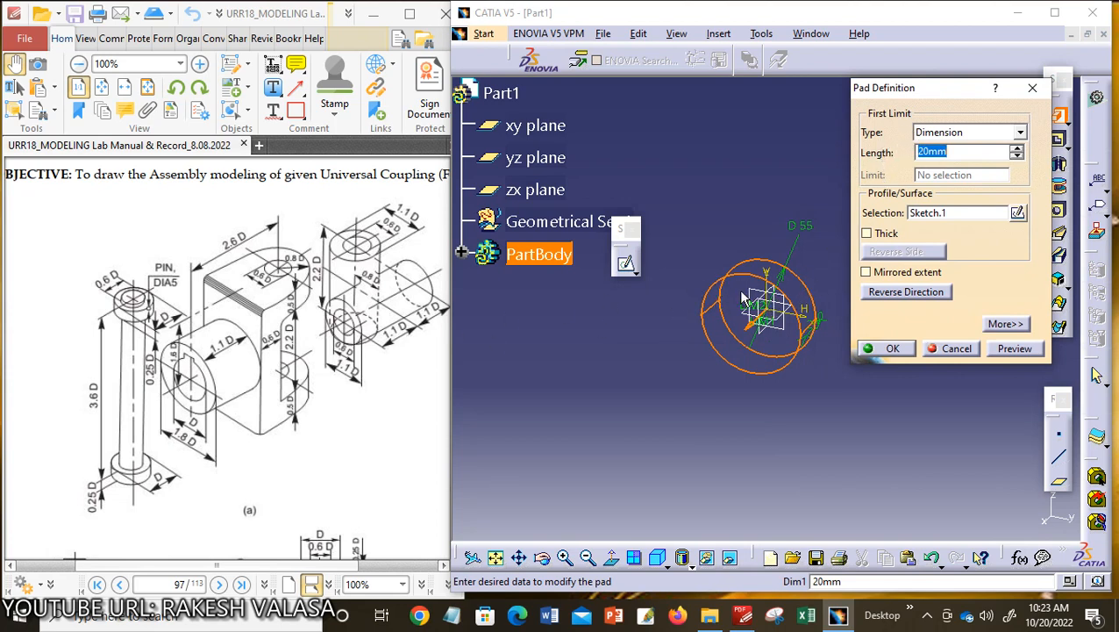
{"action": "left_click", "coordinate": [867, 272]}
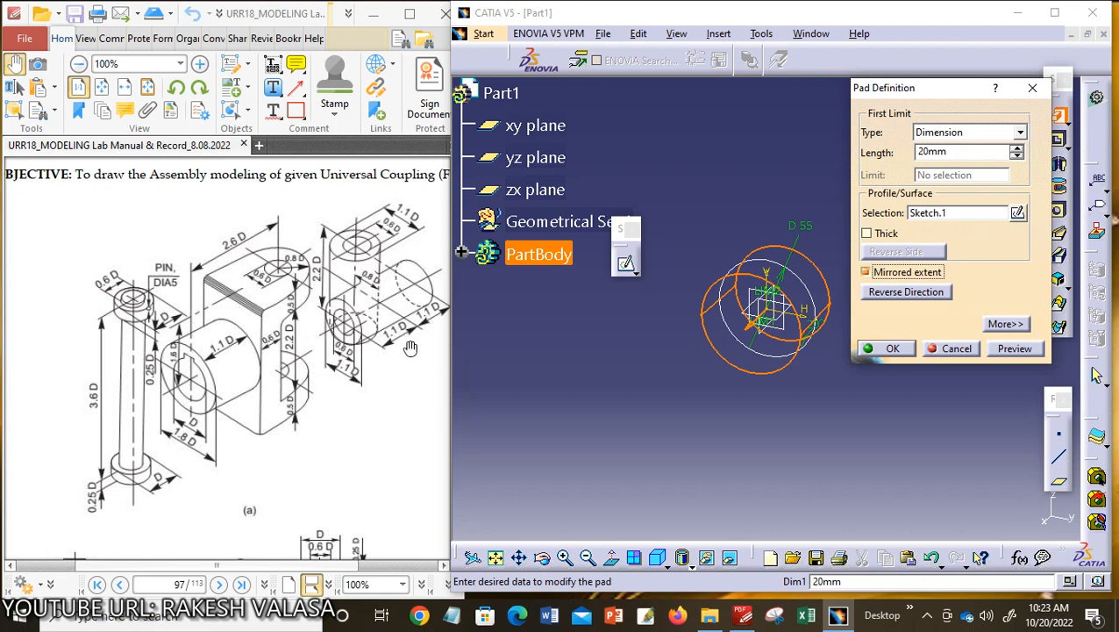
{"action": "left_click", "coordinate": [944, 152]}
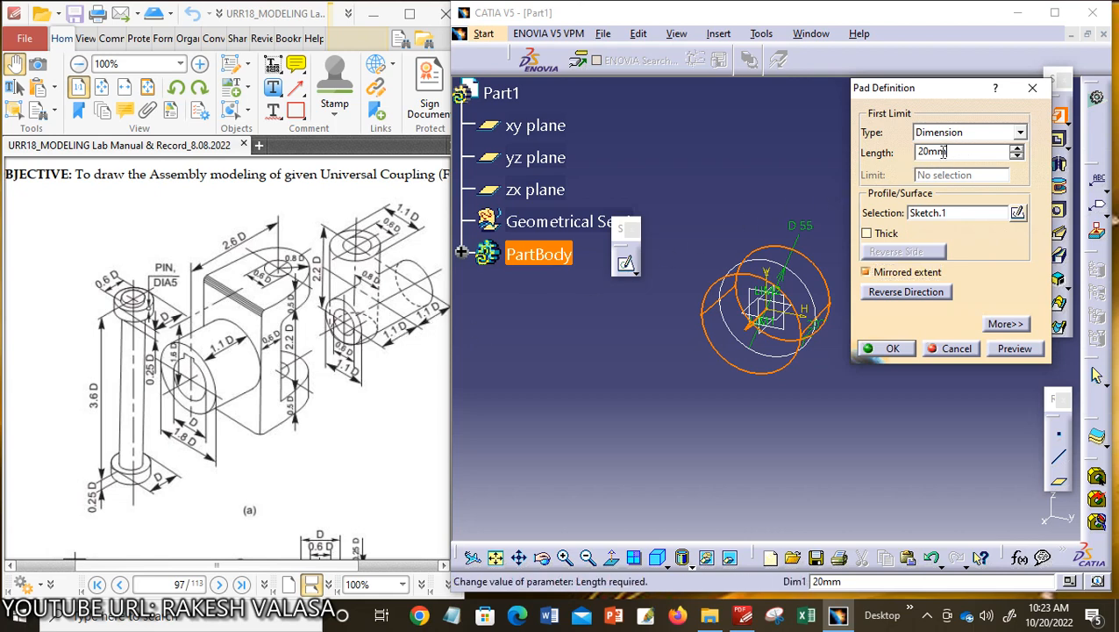
{"action": "left_click_drag", "start_coordinate": [944, 152], "coordinate": [917, 158]}
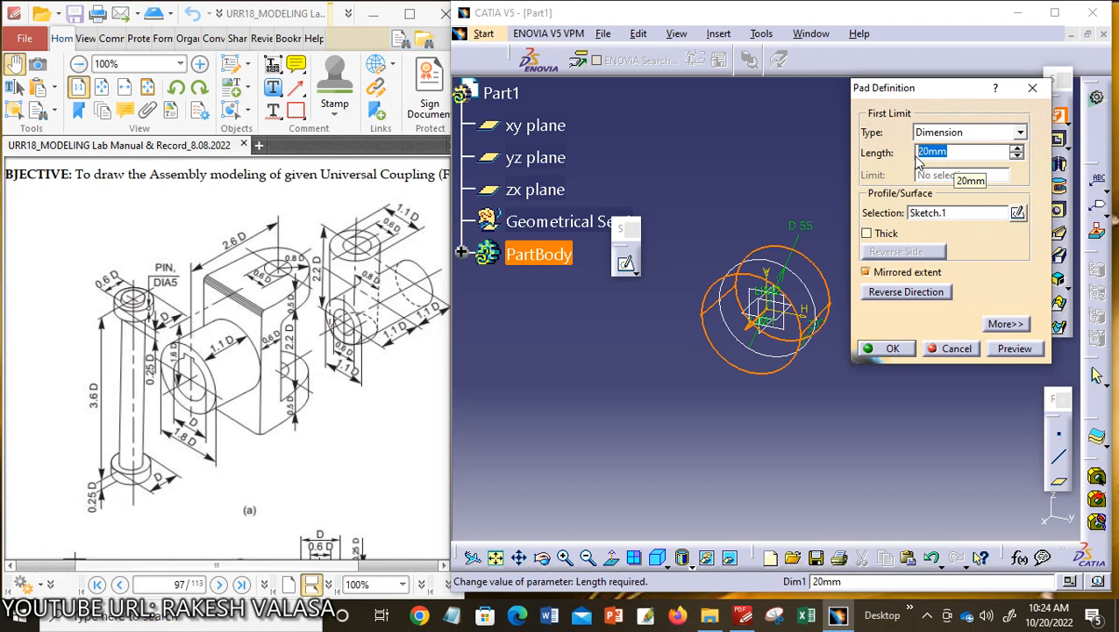
{"action": "type", "text": "55"}
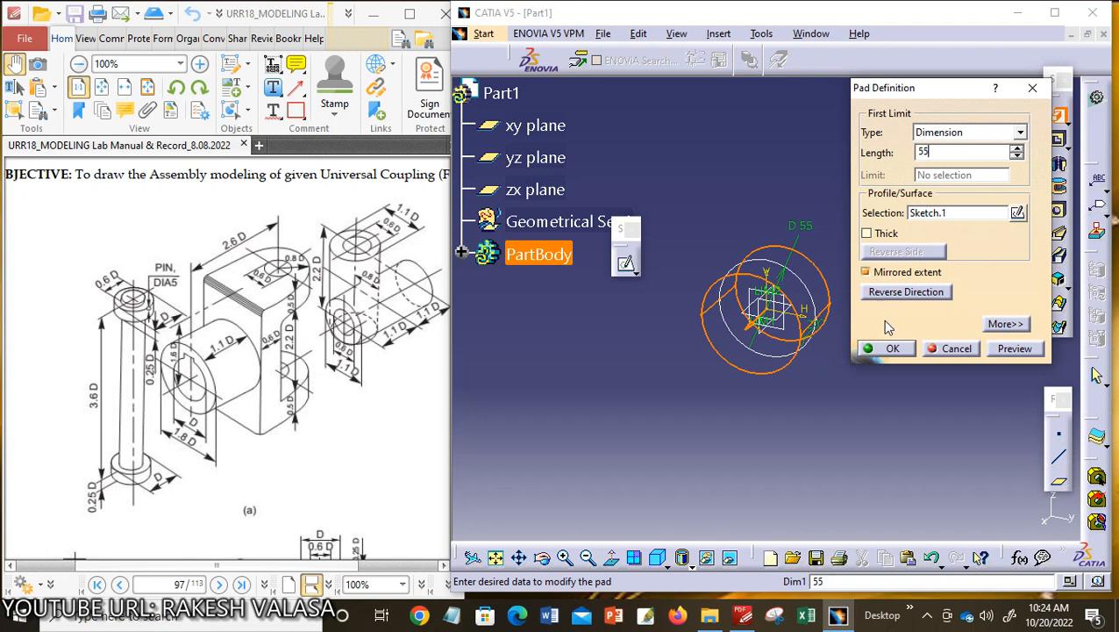
{"action": "left_click", "coordinate": [893, 350]}
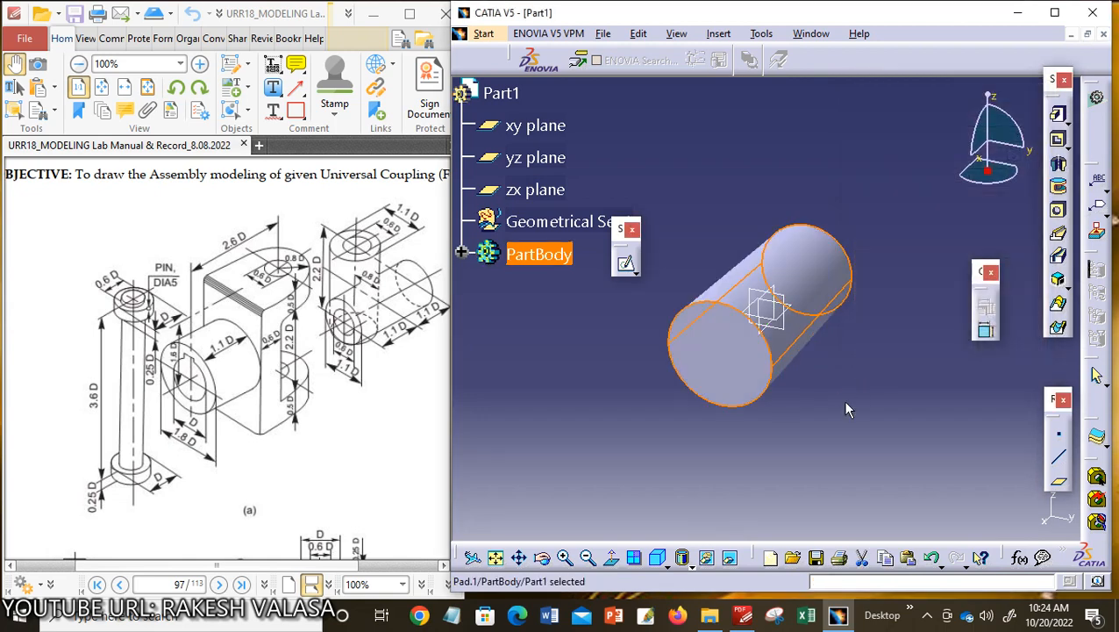
{"action": "left_click", "coordinate": [846, 407]}
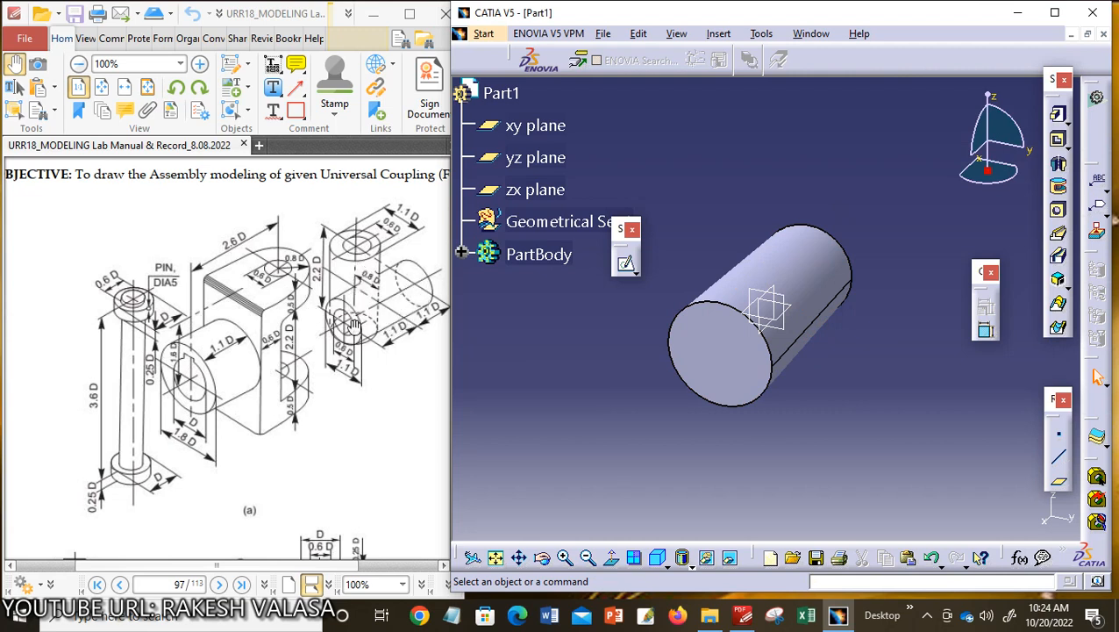
- Sketch a circle about 44 mm in diameter on the zx plane, centred on the vertical axis above the cylinder
{"action": "left_click", "coordinate": [531, 195]}
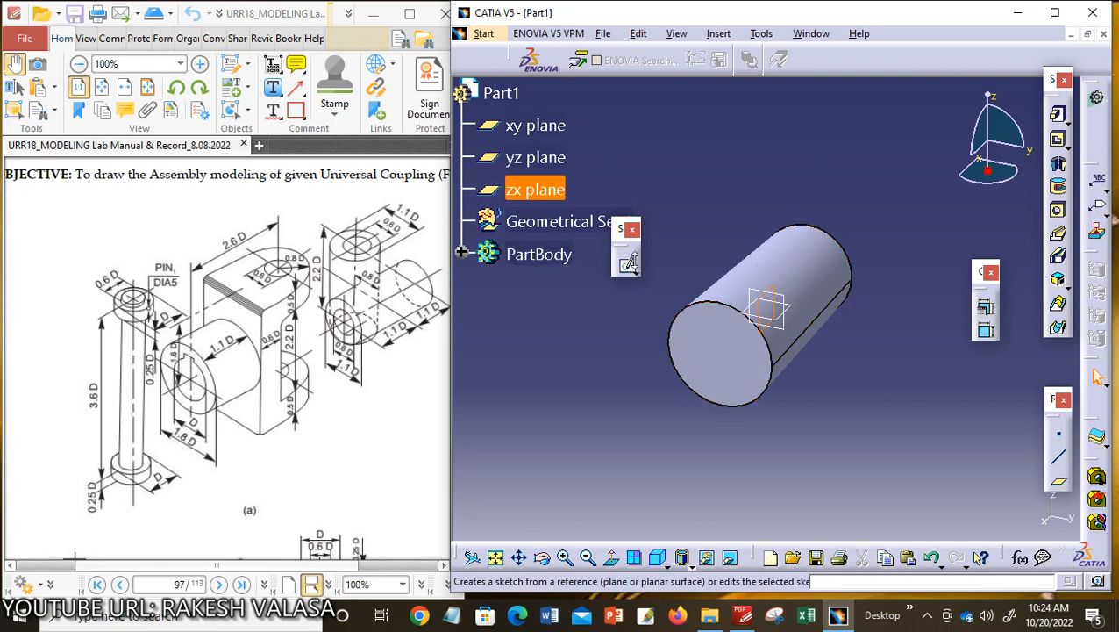
{"action": "left_click", "coordinate": [626, 267]}
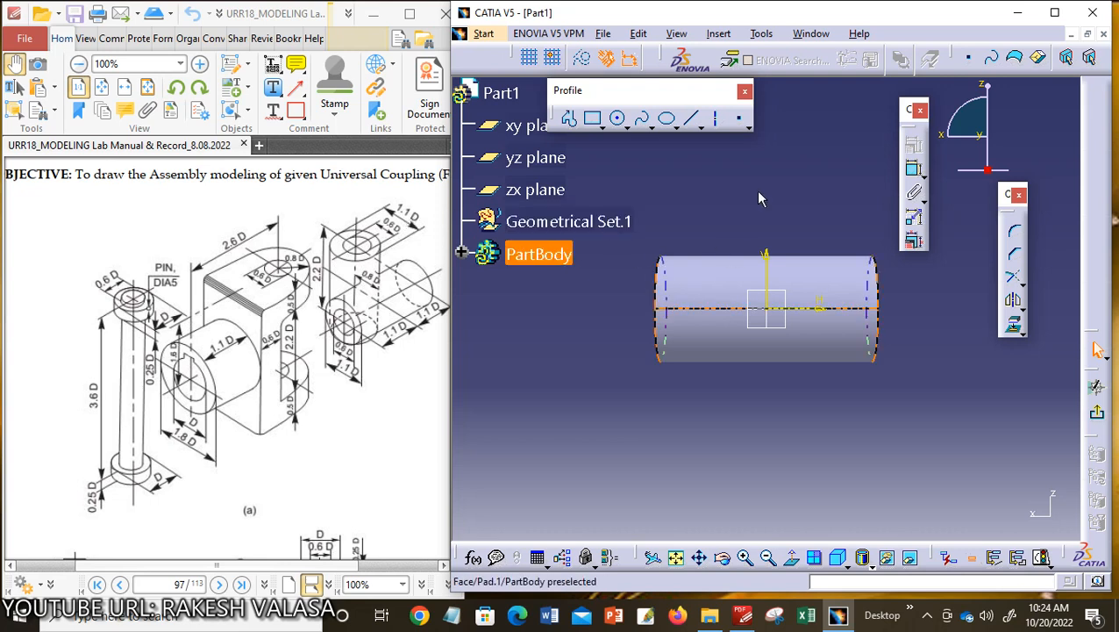
{"action": "left_click", "coordinate": [619, 118]}
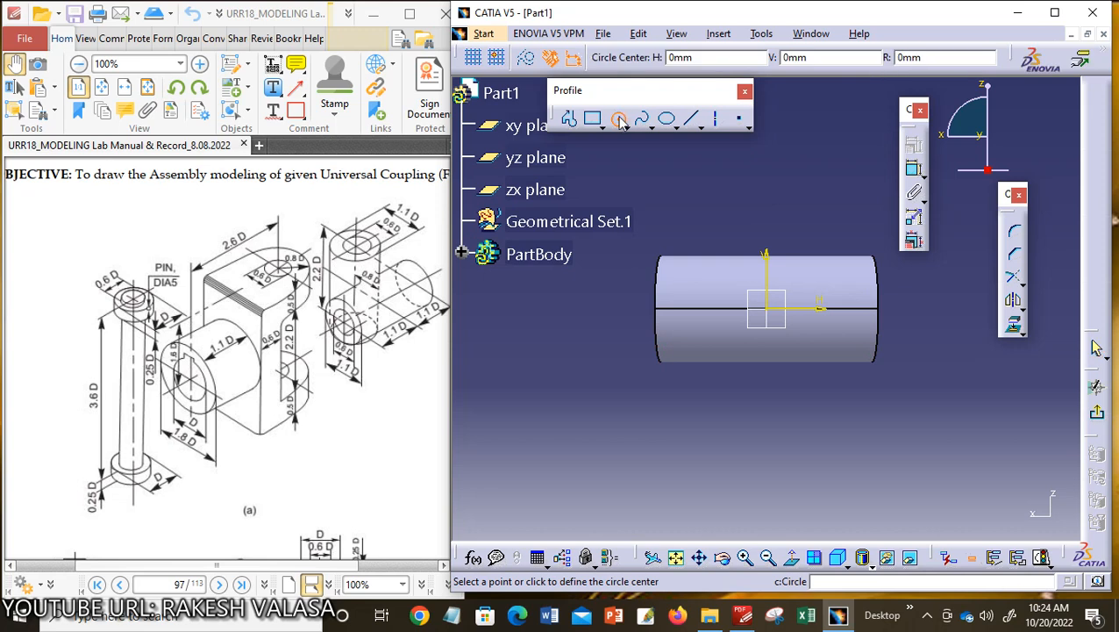
{"action": "left_click", "coordinate": [766, 218]}
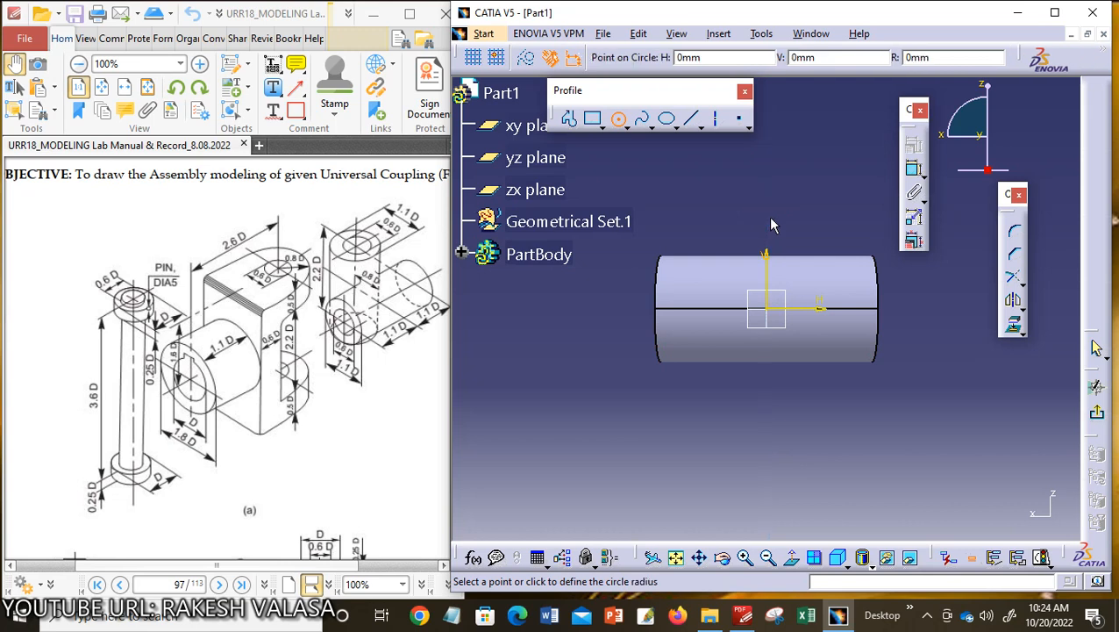
{"action": "left_click", "coordinate": [809, 234]}
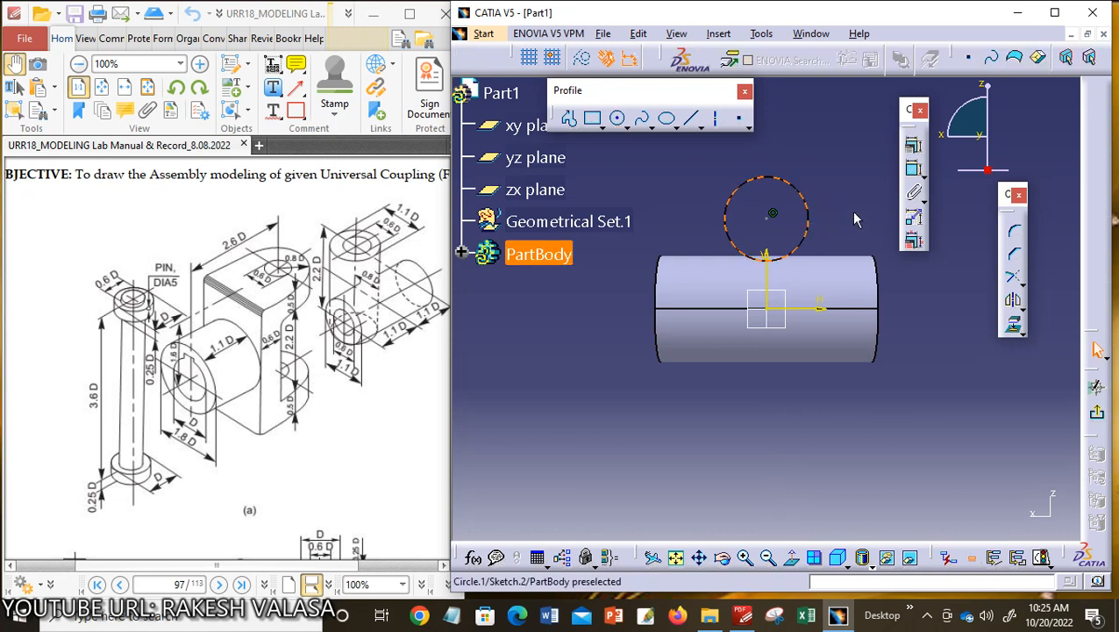
- Constrain the diameter of the sketched circle above the cylinder to 55 mm
{"action": "left_click", "coordinate": [916, 172]}
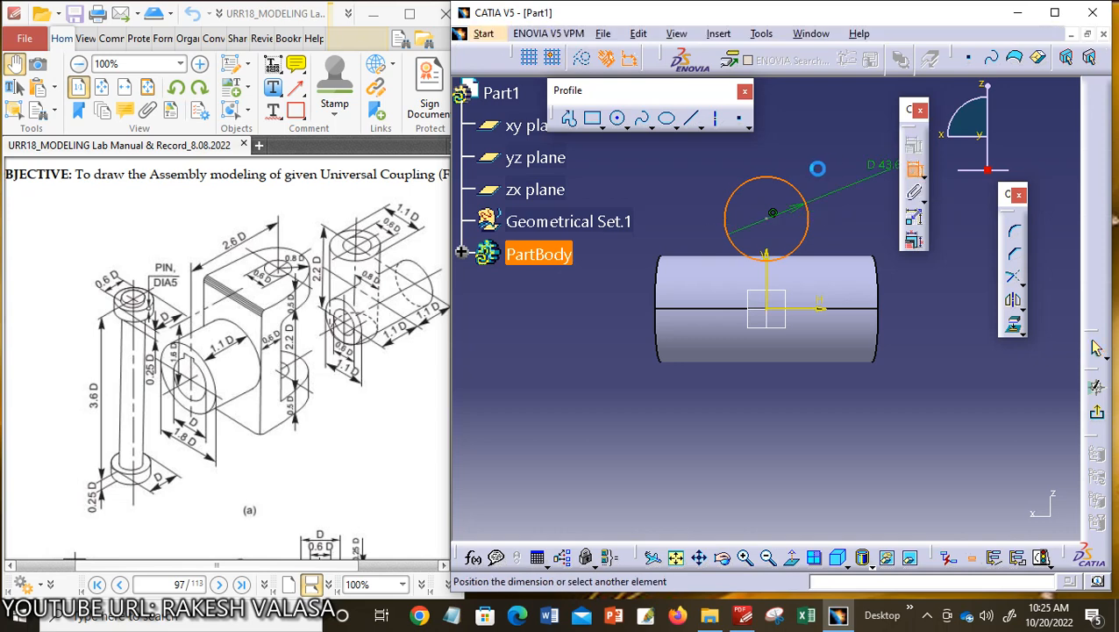
{"action": "left_click", "coordinate": [820, 164]}
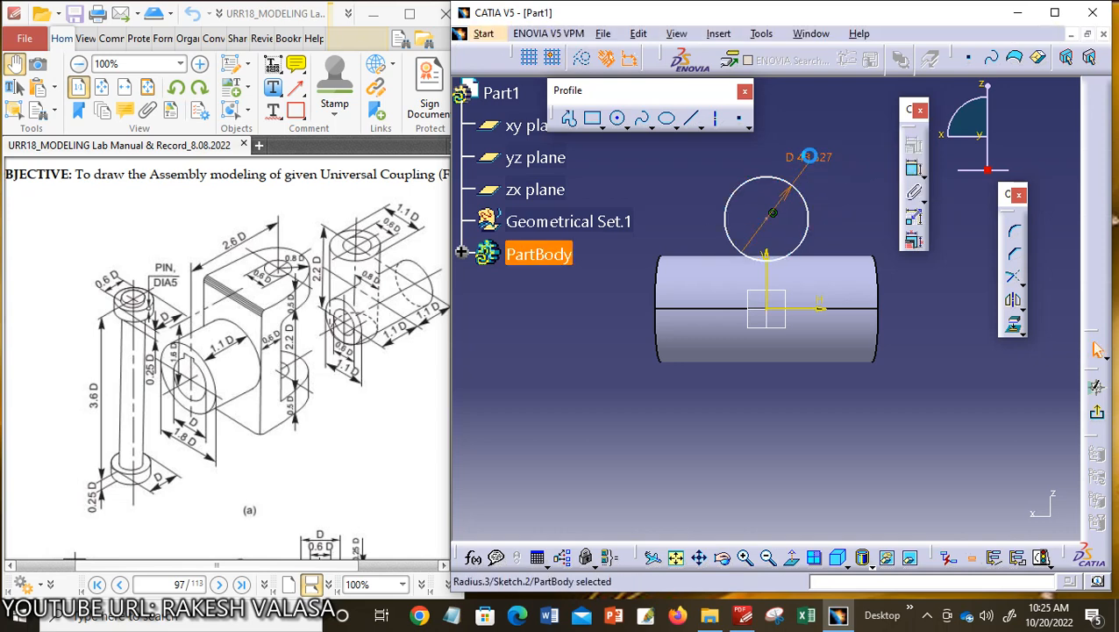
{"action": "double_click", "coordinate": [805, 157]}
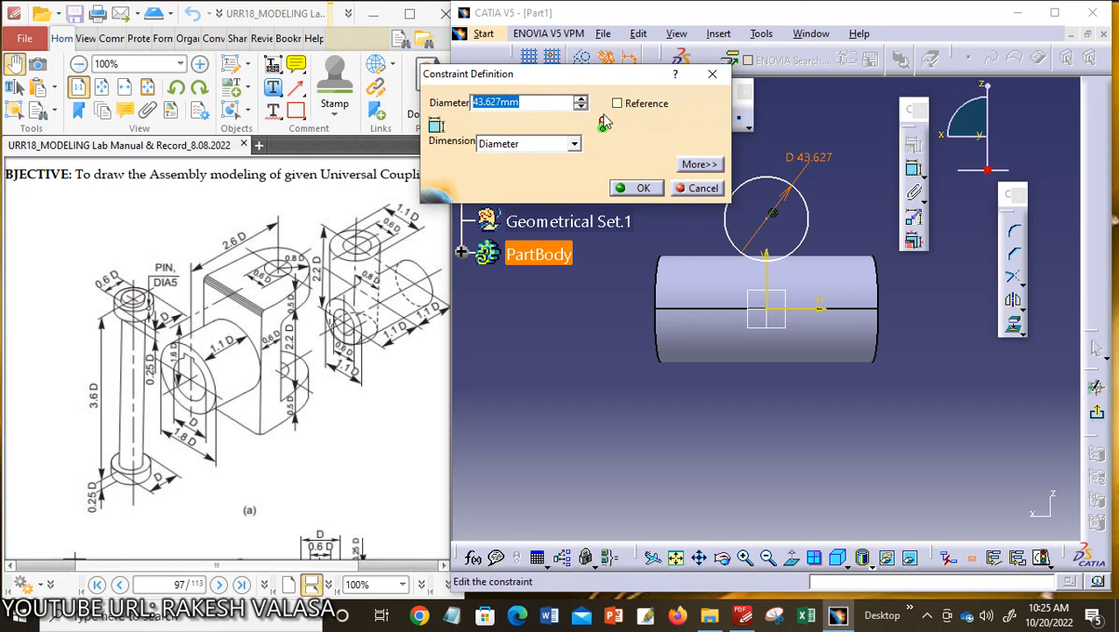
{"action": "type", "text": "55"}
{"action": "left_click", "coordinate": [638, 188]}
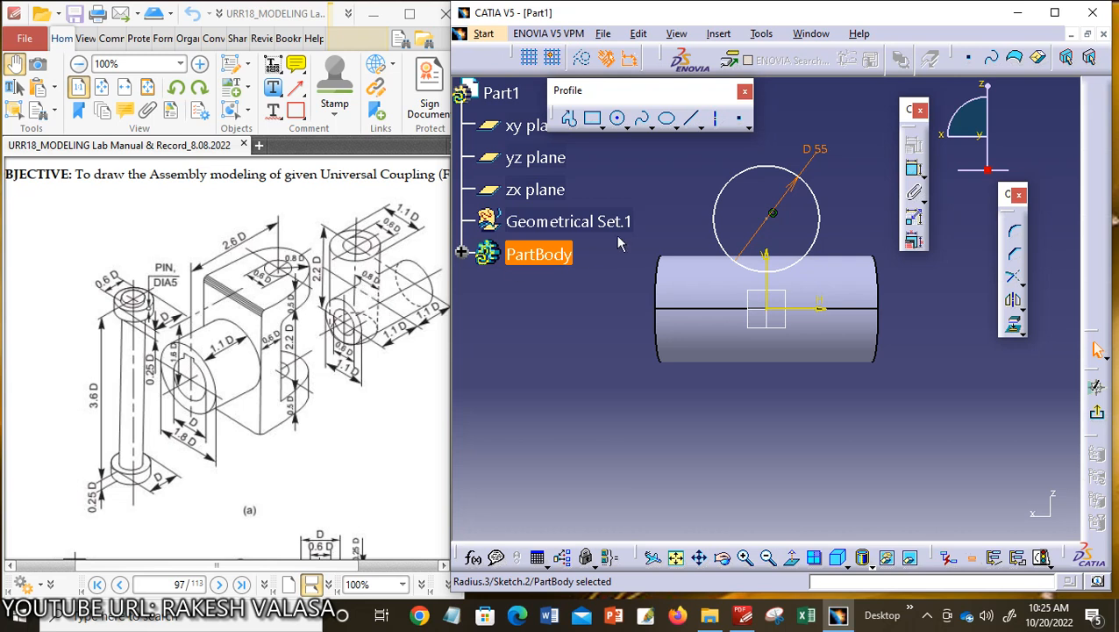
- Constrain the circle's centre 40 mm above the sketch origin and exit the sketch
{"action": "left_click", "coordinate": [912, 173]}
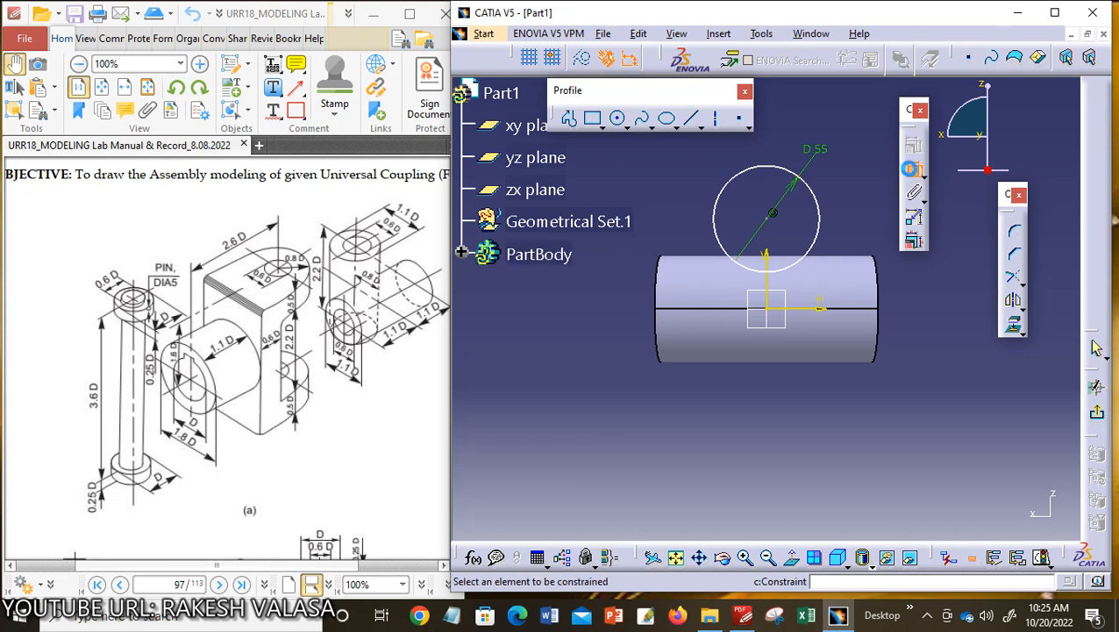
{"action": "left_click", "coordinate": [768, 226]}
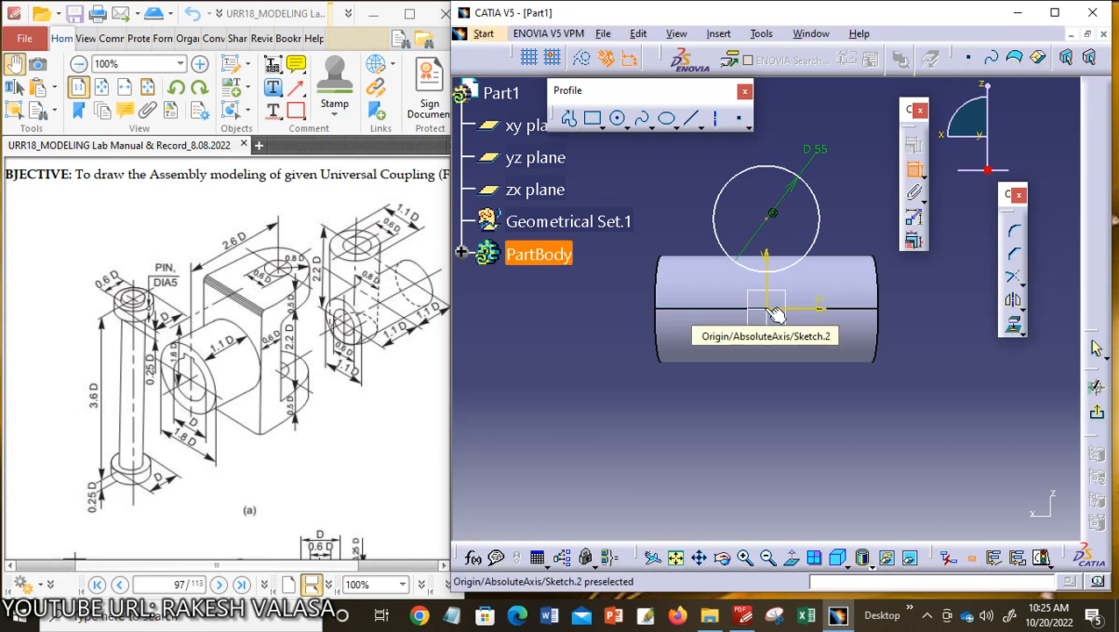
{"action": "left_click", "coordinate": [775, 314]}
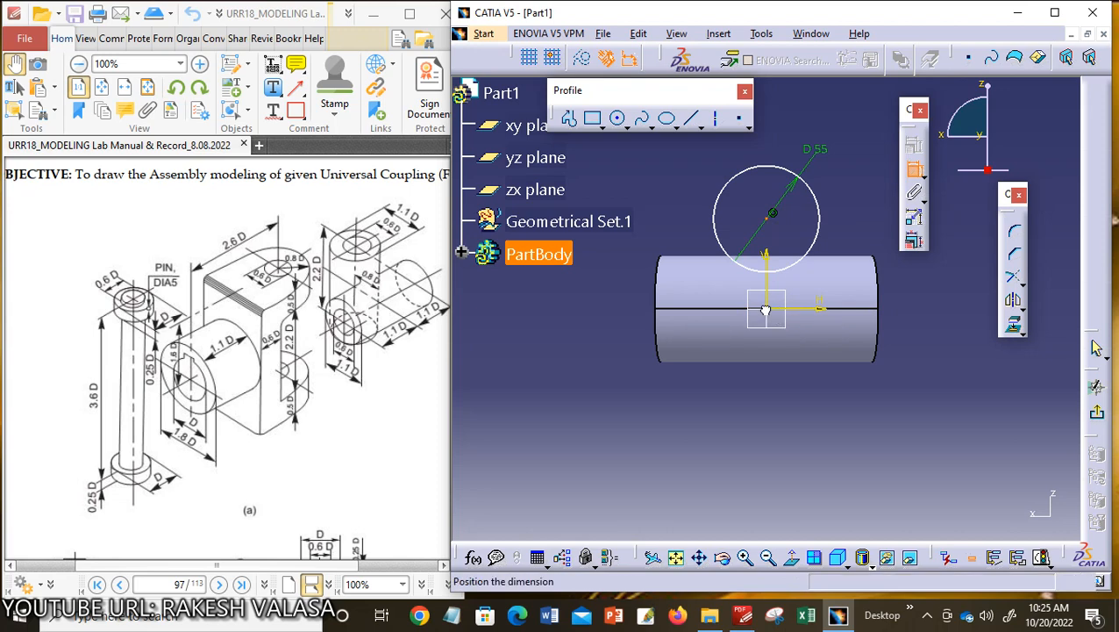
{"action": "left_click", "coordinate": [911, 281]}
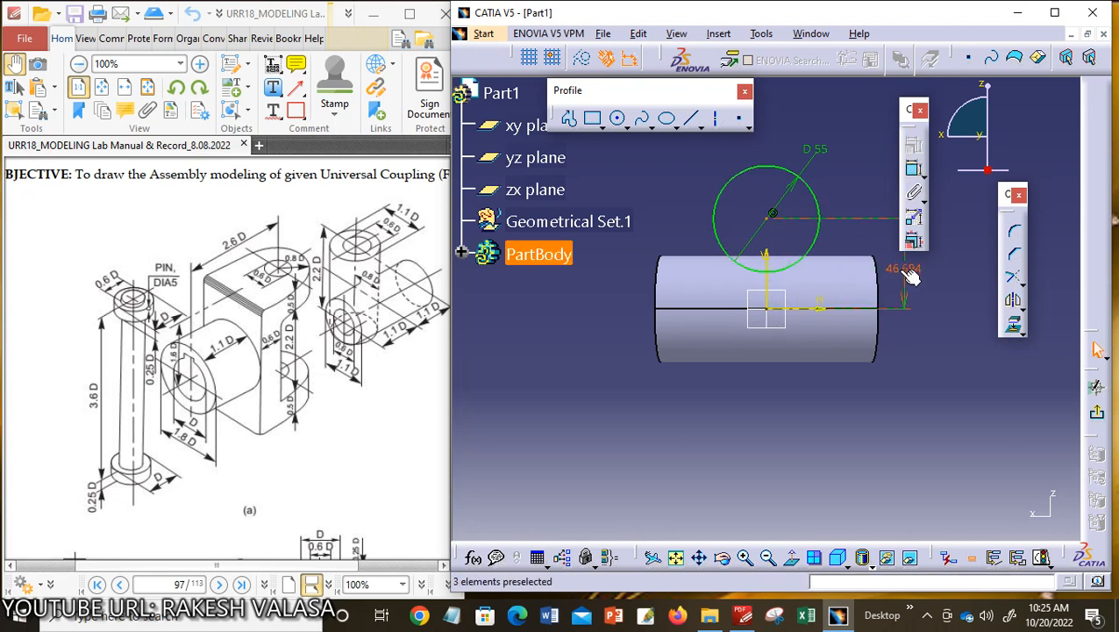
{"action": "double_click", "coordinate": [912, 271]}
{"action": "type", "text": "40"}
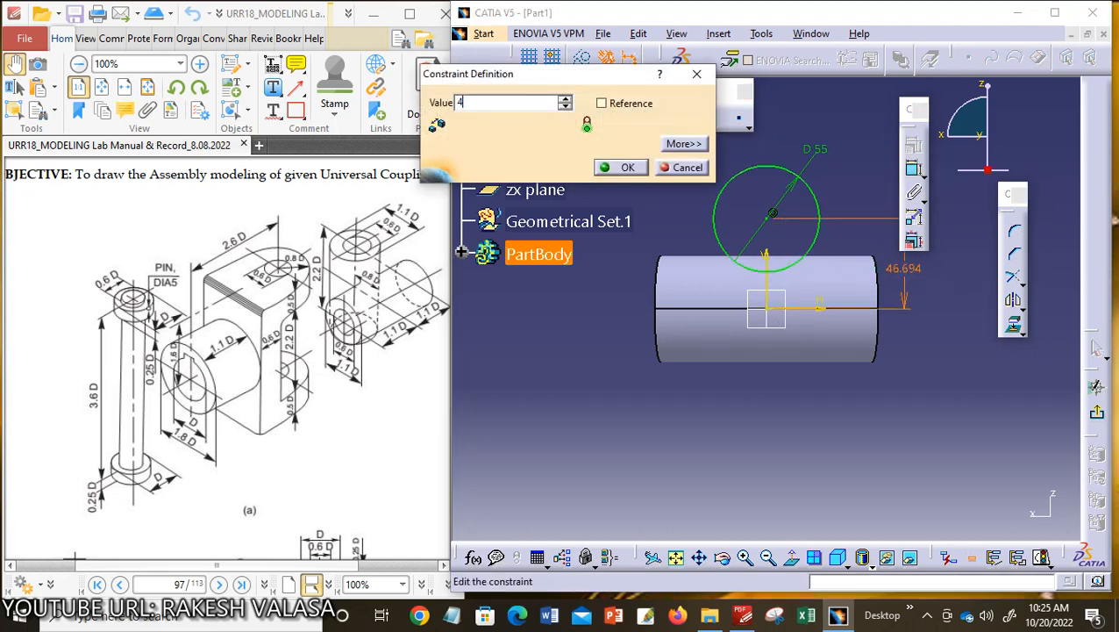
{"action": "left_click", "coordinate": [638, 168]}
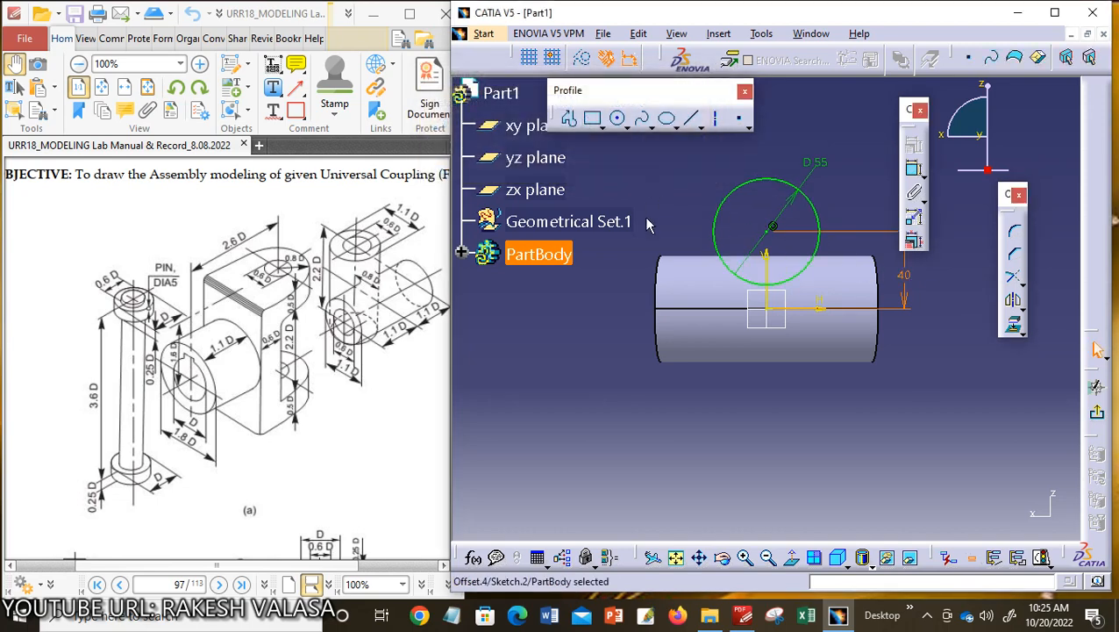
{"action": "left_click", "coordinate": [1097, 419]}
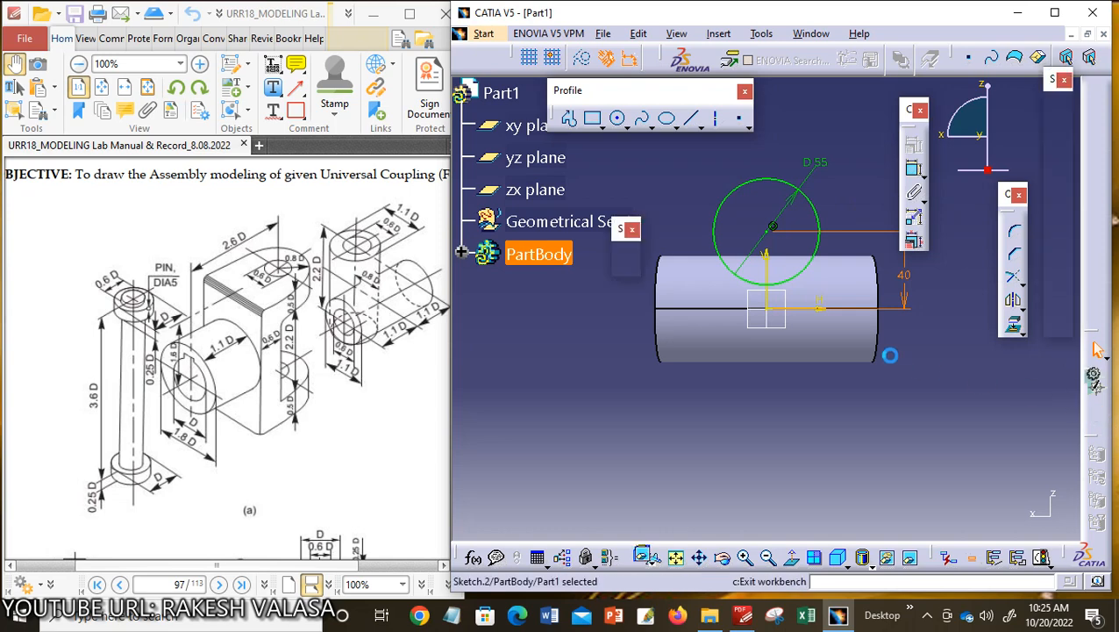
- Pad the second circle sketch with a length of 55 mm and mirrored extent to form the upper crossing cylinder
{"action": "left_click", "coordinate": [1058, 119]}
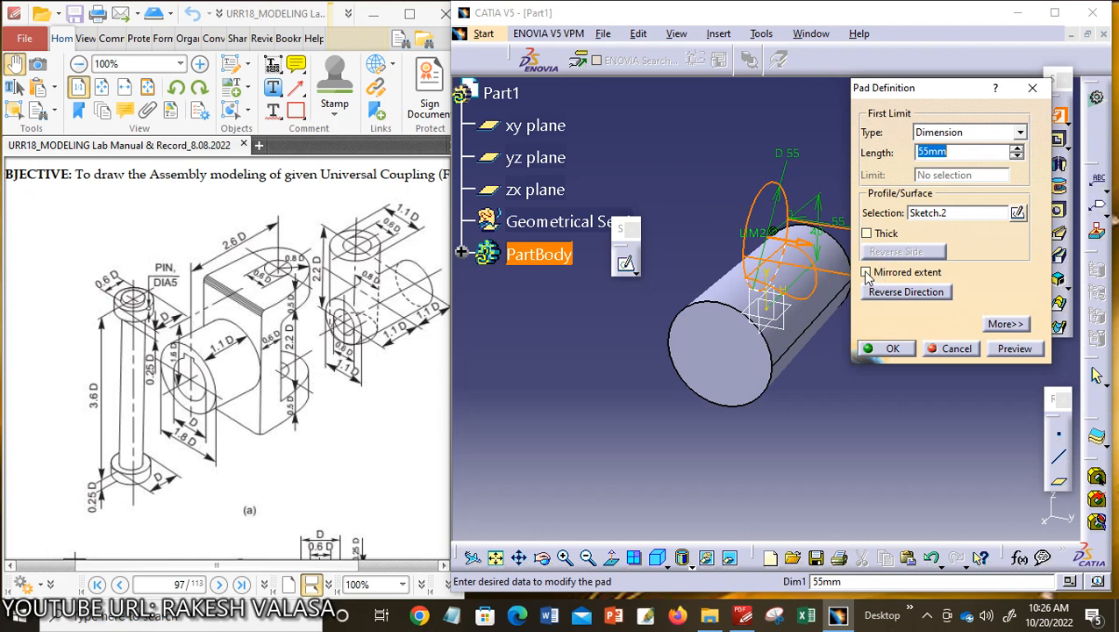
{"action": "left_click", "coordinate": [867, 274]}
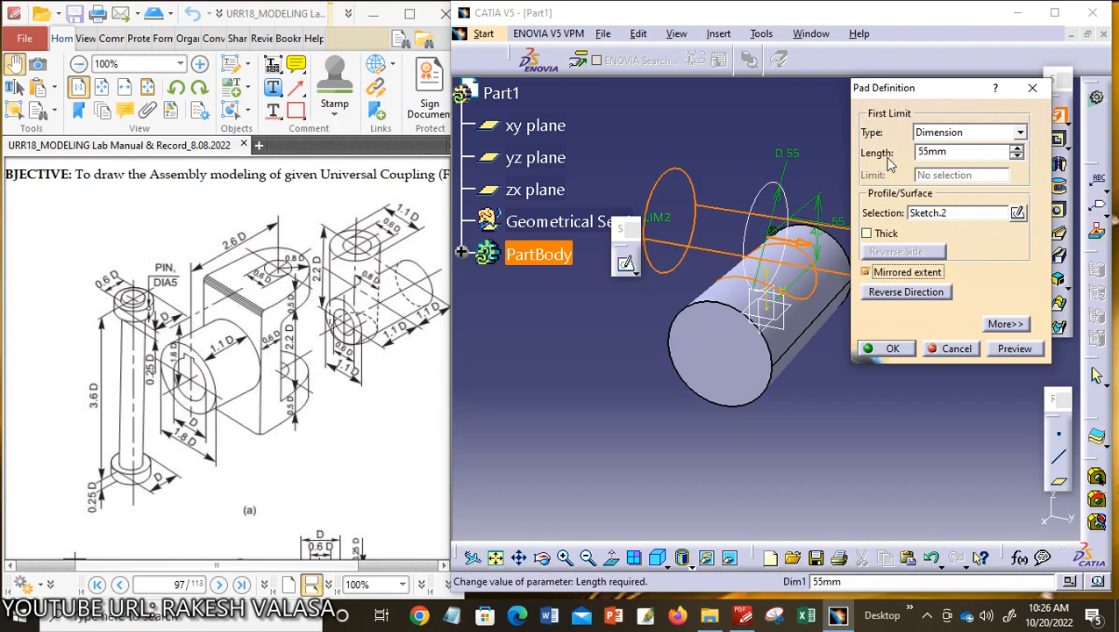
{"action": "left_click", "coordinate": [895, 349]}
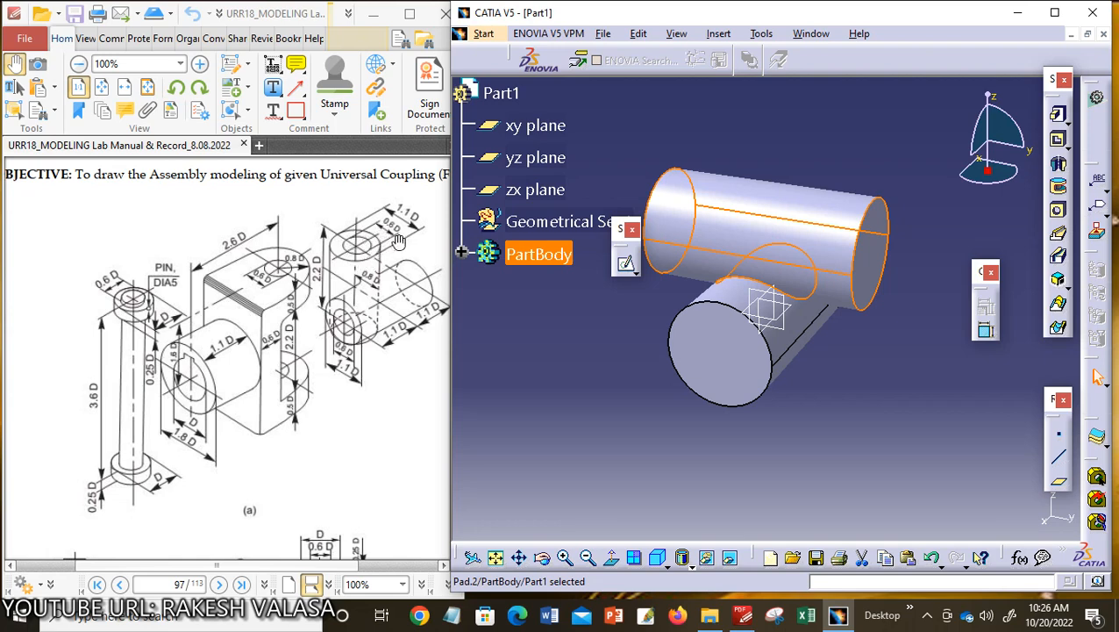
- Create a 30 mm diameter Up To Last hole from the front end face of the lower cylinder
{"action": "left_click", "coordinate": [1058, 214]}
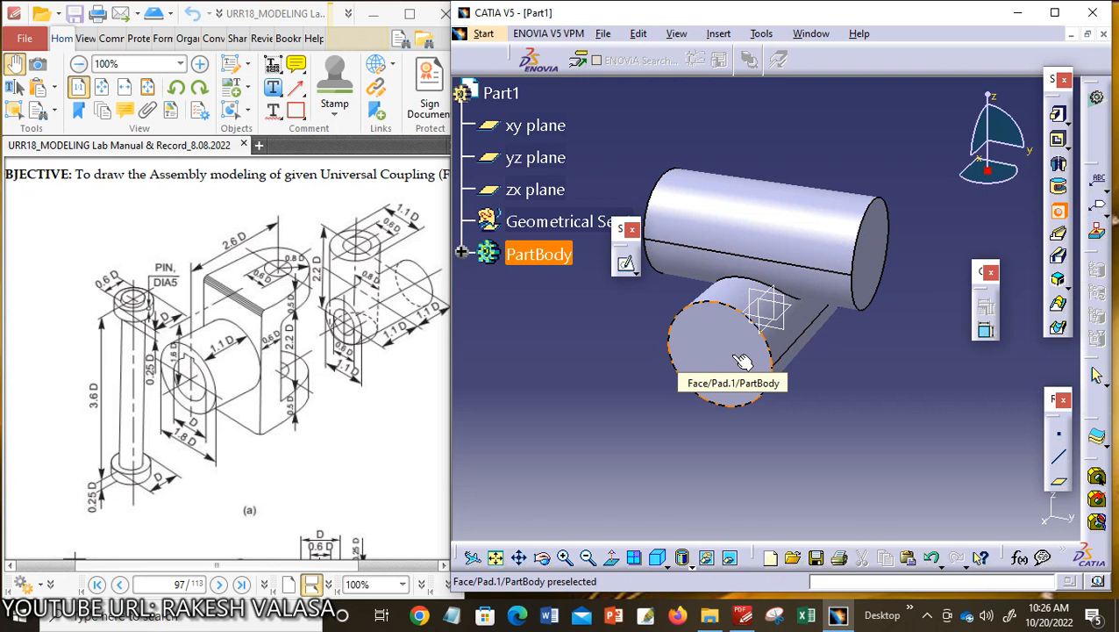
{"action": "left_click", "coordinate": [742, 361]}
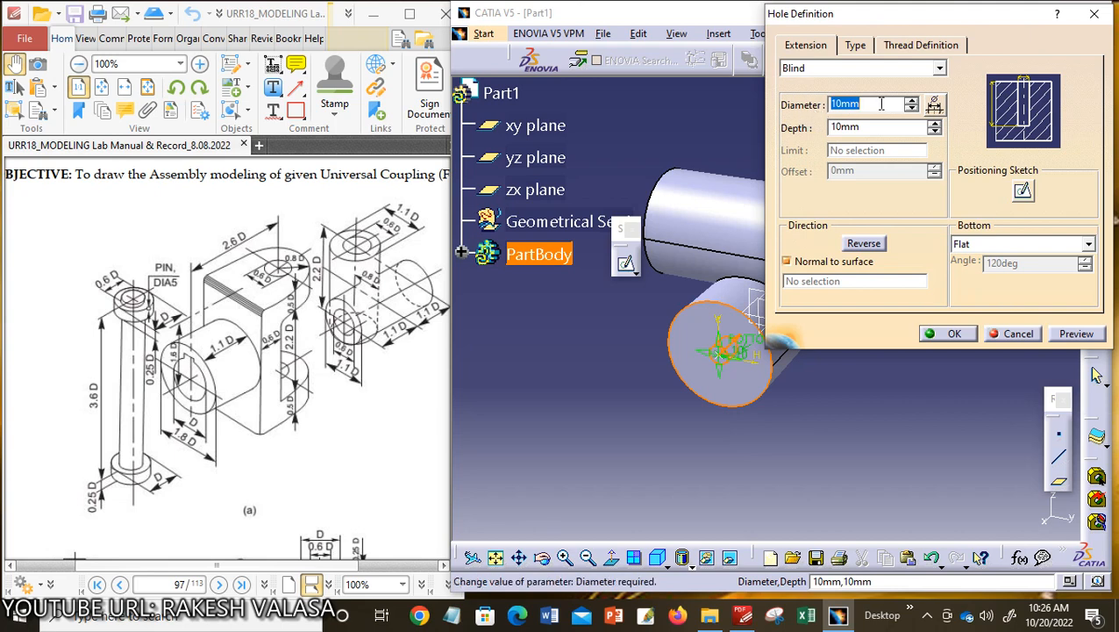
{"action": "type", "text": "30"}
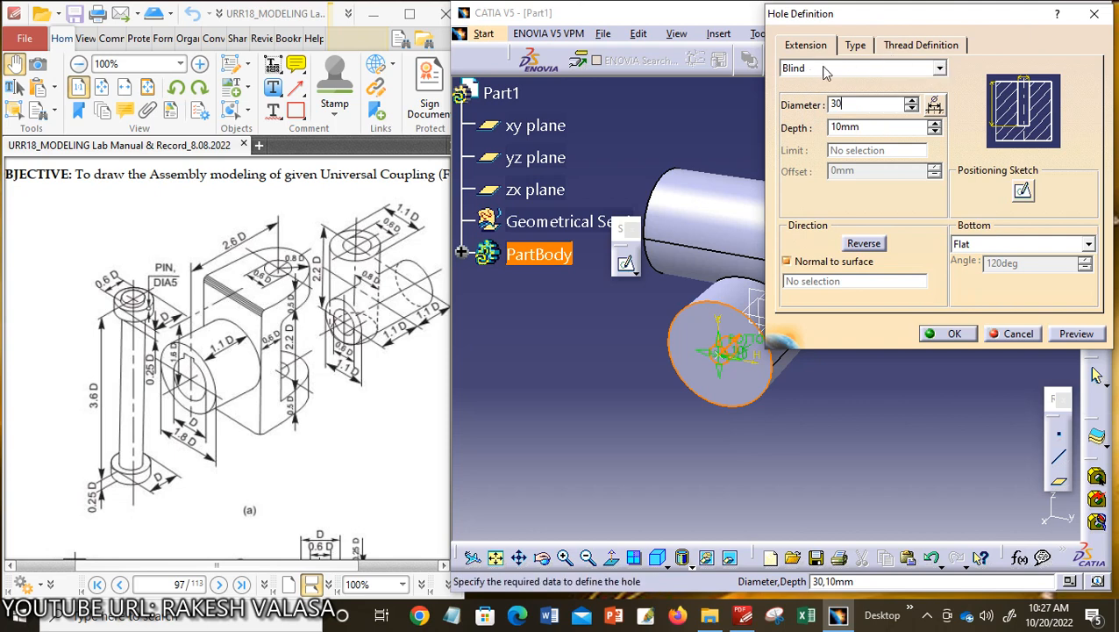
{"action": "left_click", "coordinate": [942, 70]}
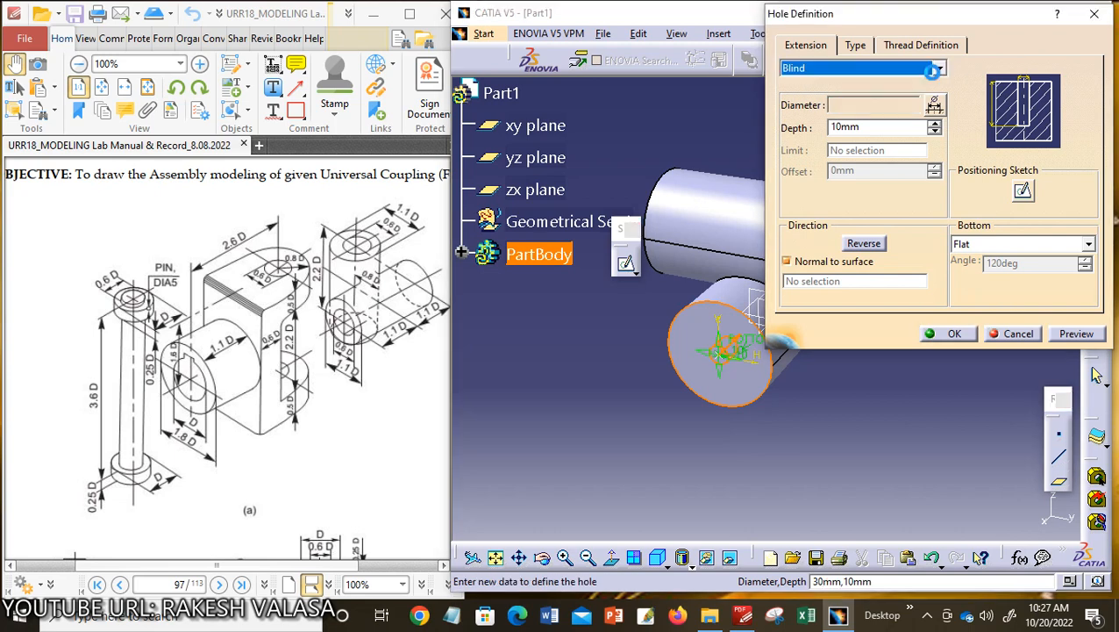
{"action": "left_click", "coordinate": [932, 68]}
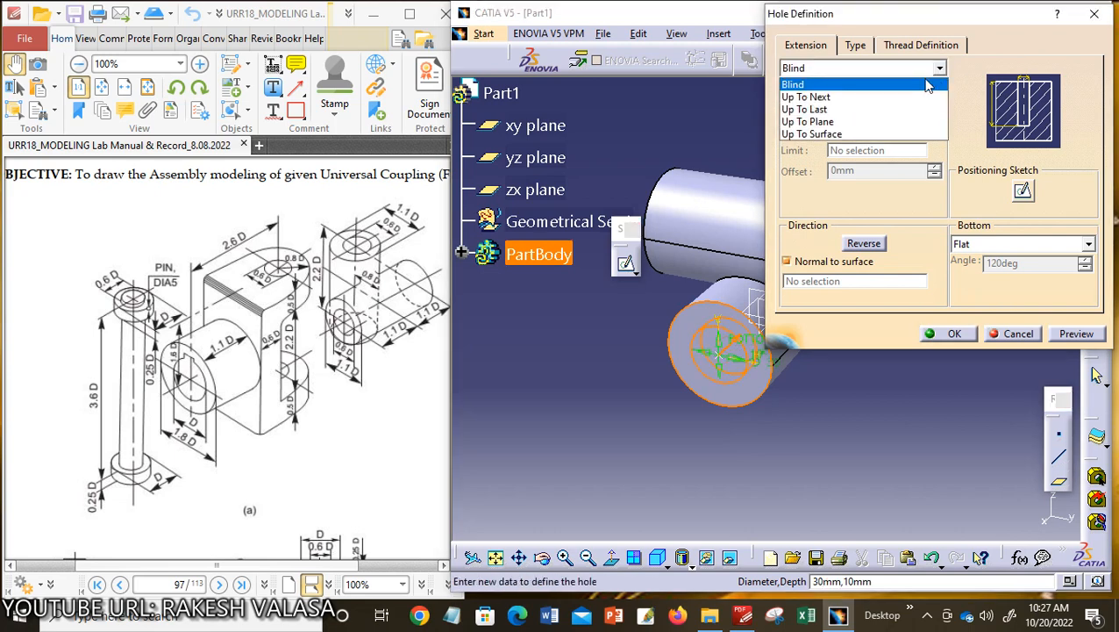
{"action": "left_click", "coordinate": [853, 109]}
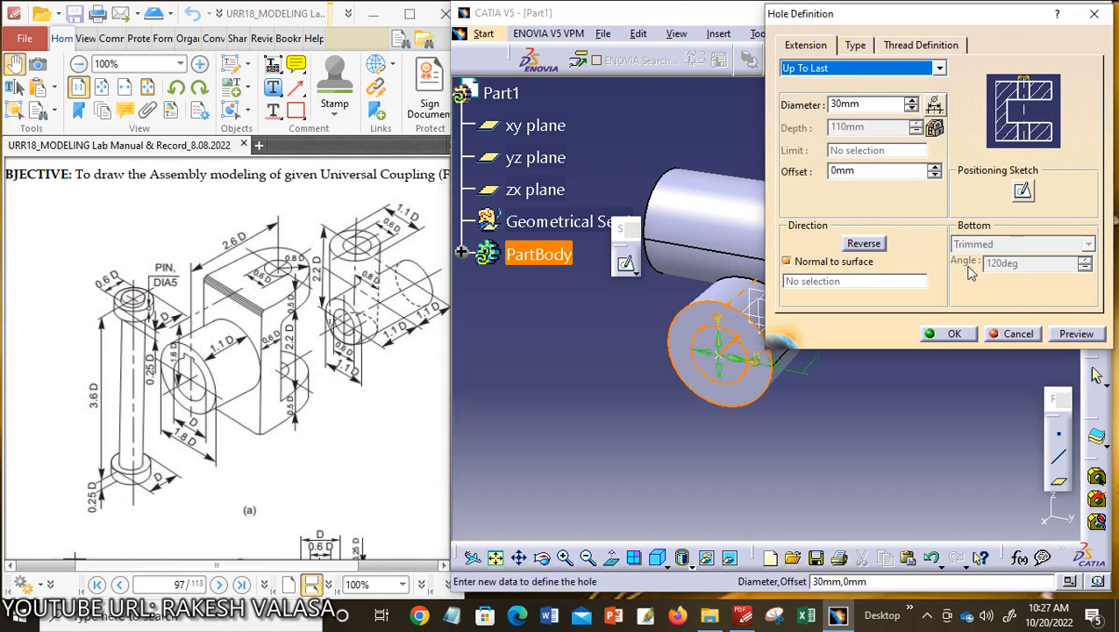
{"action": "left_click", "coordinate": [954, 335]}
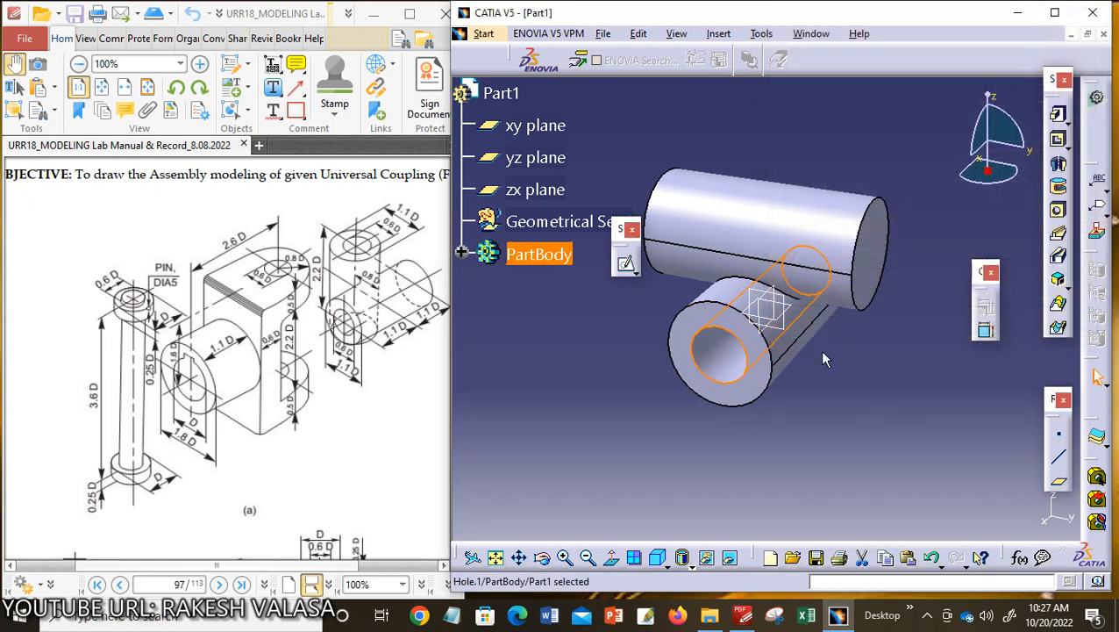
{"action": "left_click", "coordinate": [702, 392]}
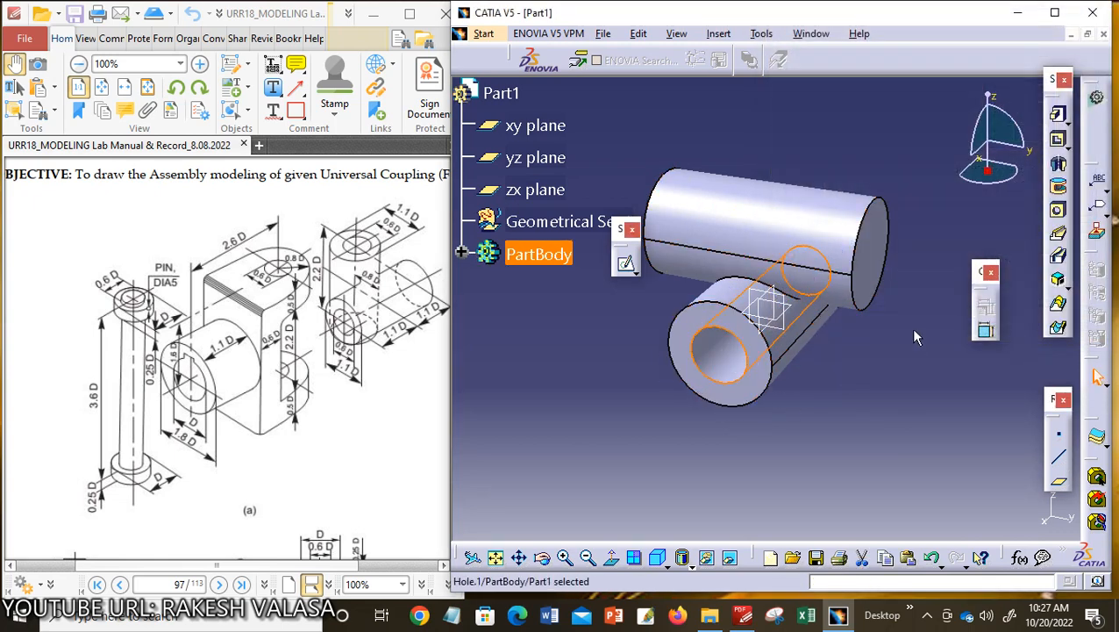
- Create a 30 mm diameter Up To Last hole from the end face of the upper cylinder and clear the selection
{"action": "left_click", "coordinate": [886, 257]}
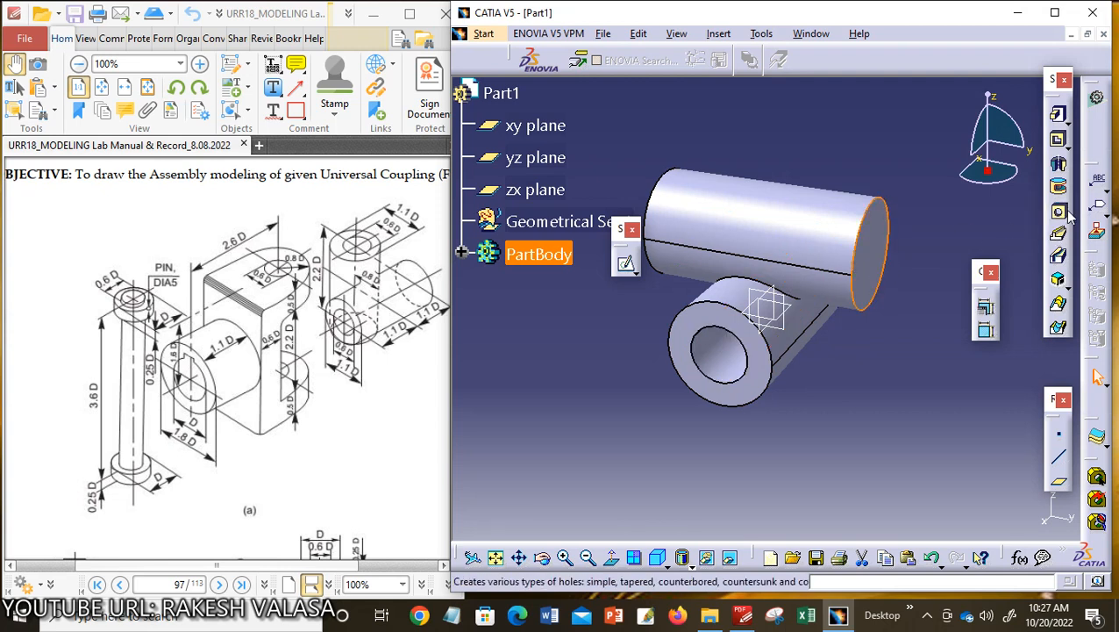
{"action": "left_click", "coordinate": [1059, 212]}
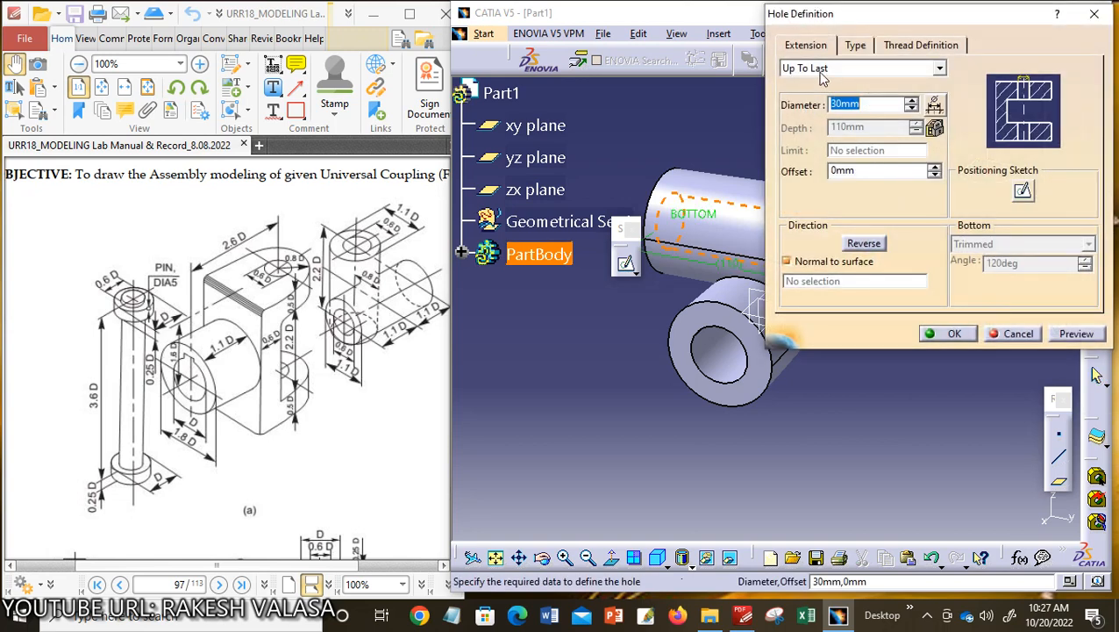
{"action": "left_click", "coordinate": [954, 334]}
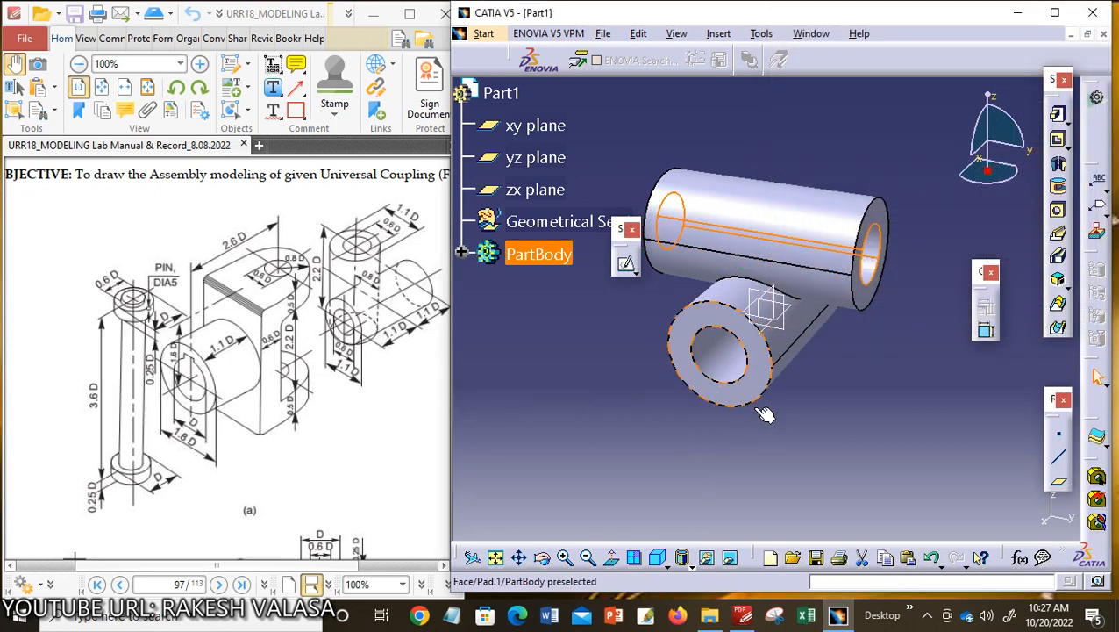
{"action": "left_click", "coordinate": [830, 408]}
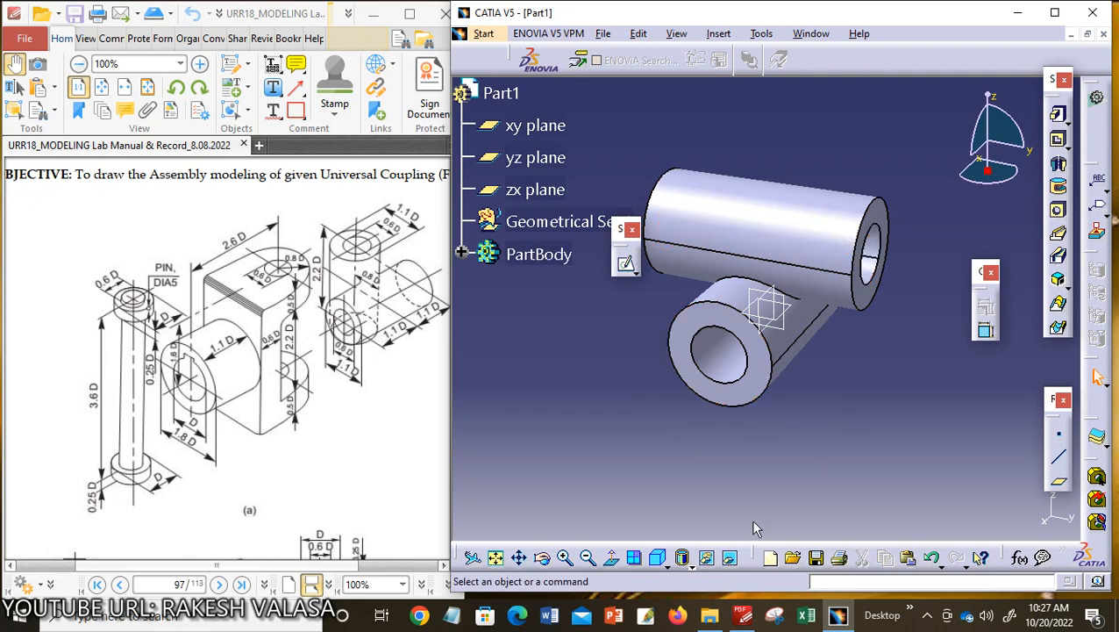
- Examine the finished block in the standard front, top, right and isometric views
{"action": "left_click", "coordinate": [667, 566]}
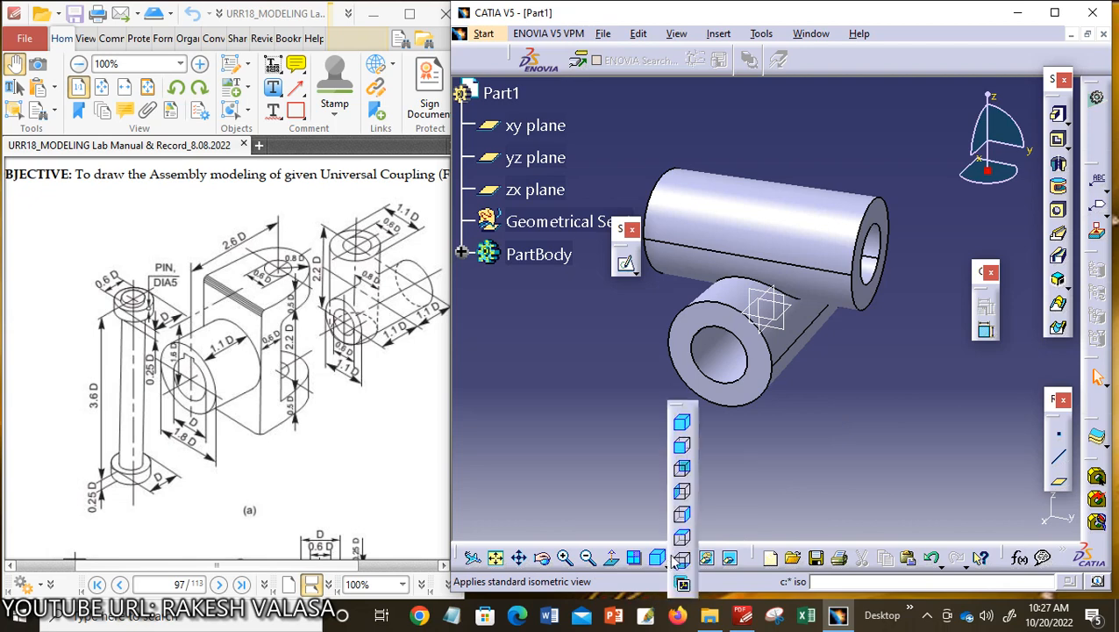
{"action": "left_click", "coordinate": [698, 448]}
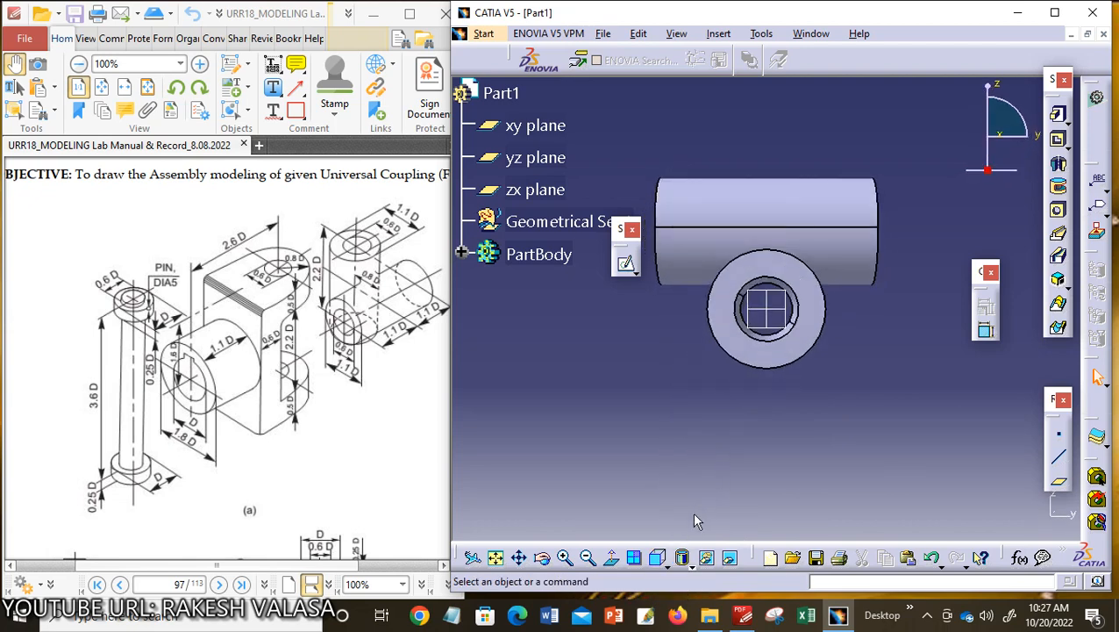
{"action": "left_click", "coordinate": [667, 567]}
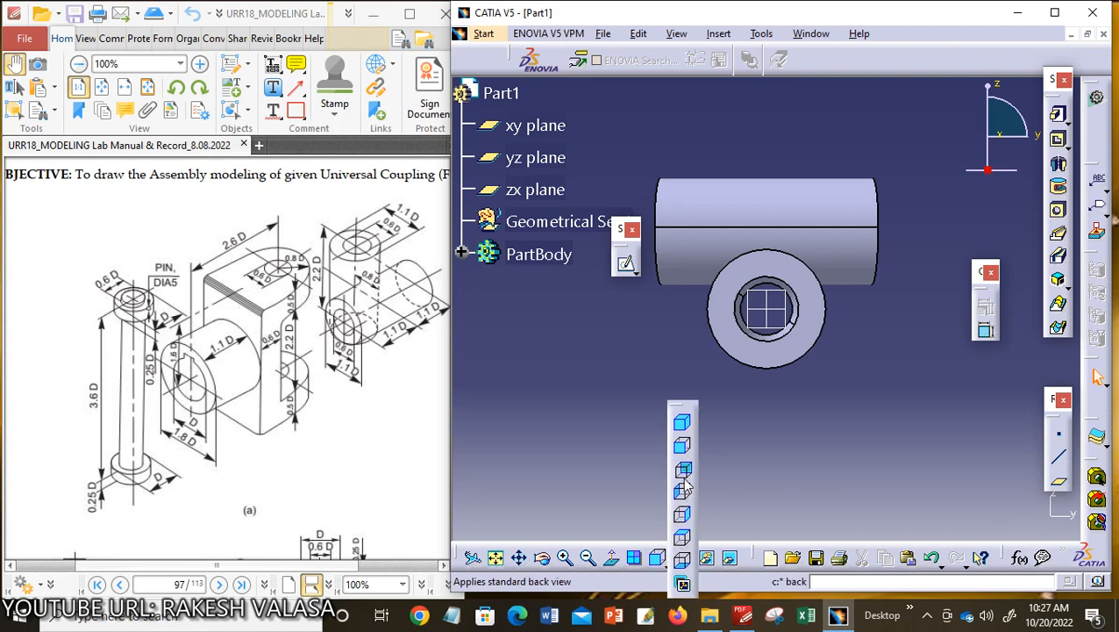
{"action": "left_click", "coordinate": [683, 539]}
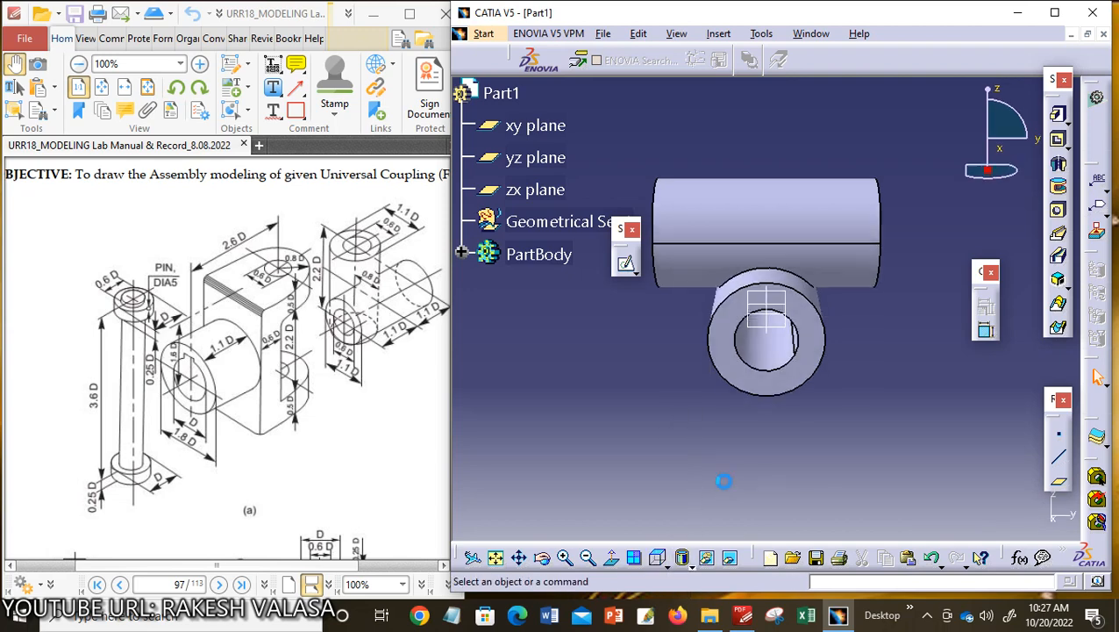
{"action": "left_click", "coordinate": [660, 562]}
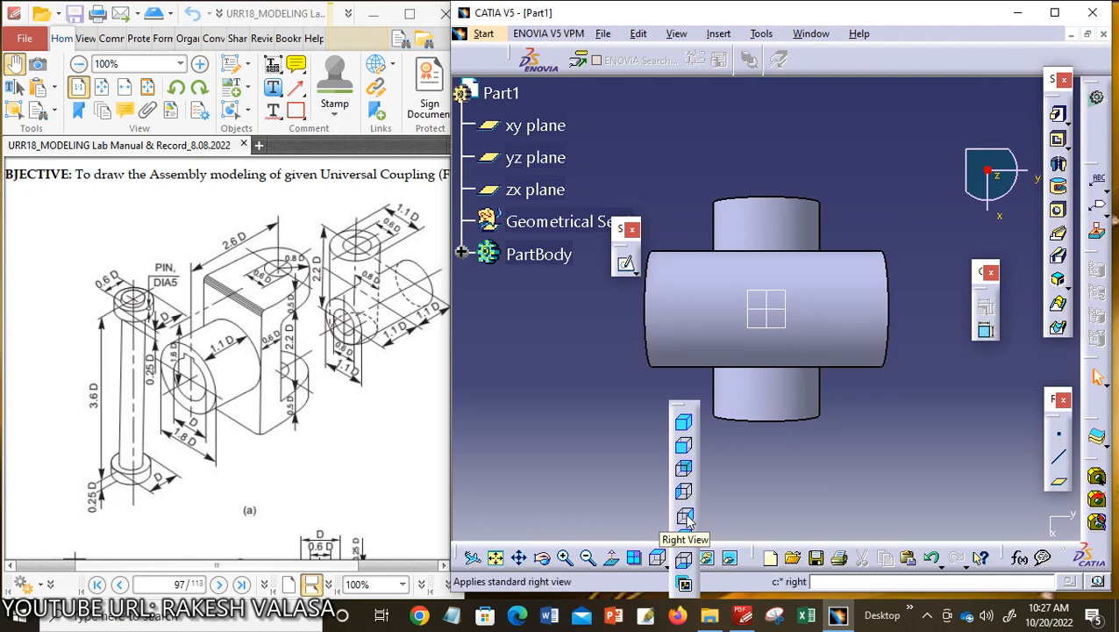
{"action": "left_click", "coordinate": [684, 516]}
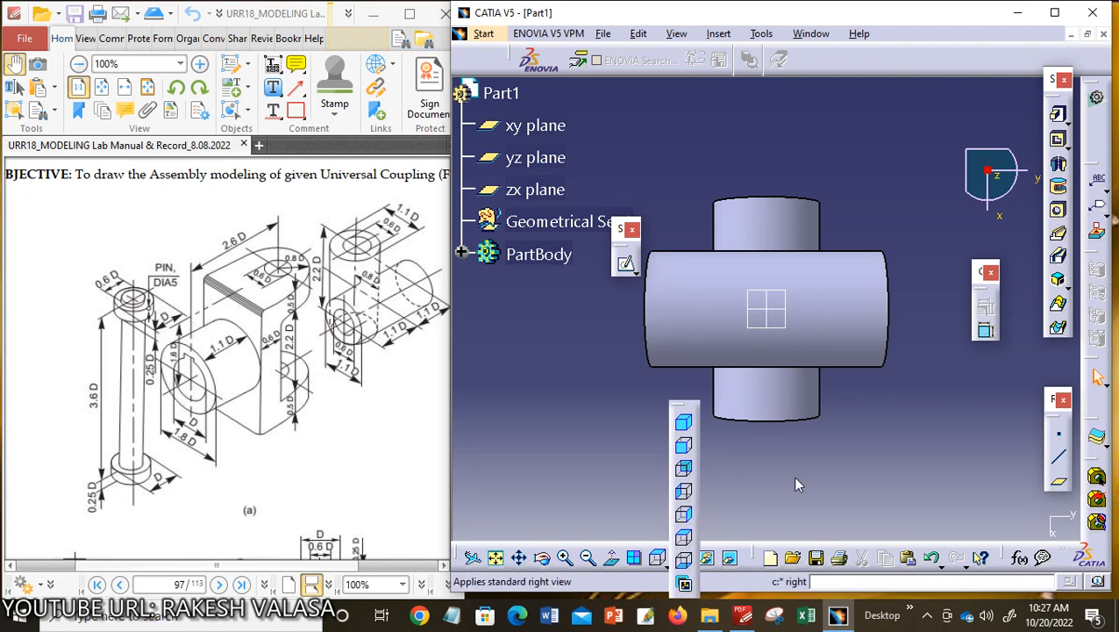
{"action": "left_click", "coordinate": [659, 562]}
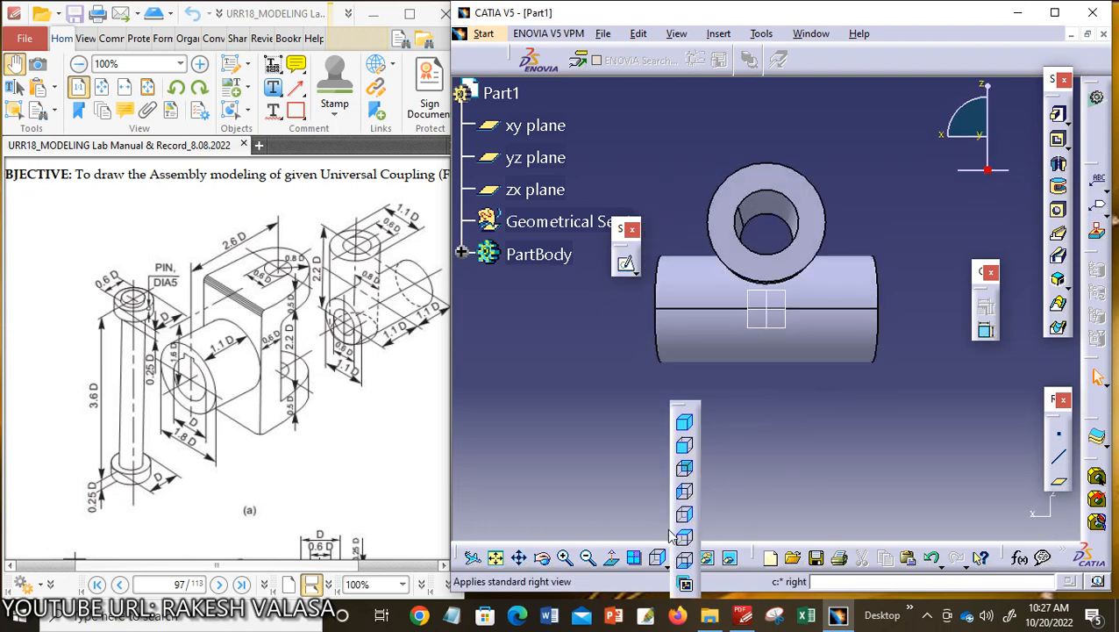
{"action": "left_click", "coordinate": [685, 423]}
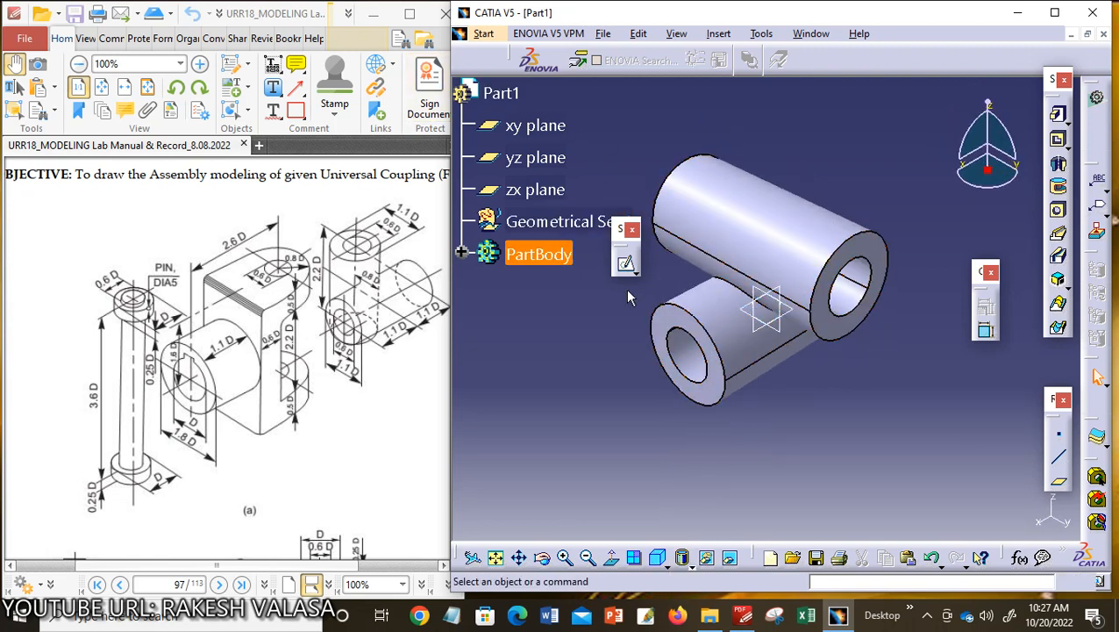
{"action": "left_click", "coordinate": [485, 33]}
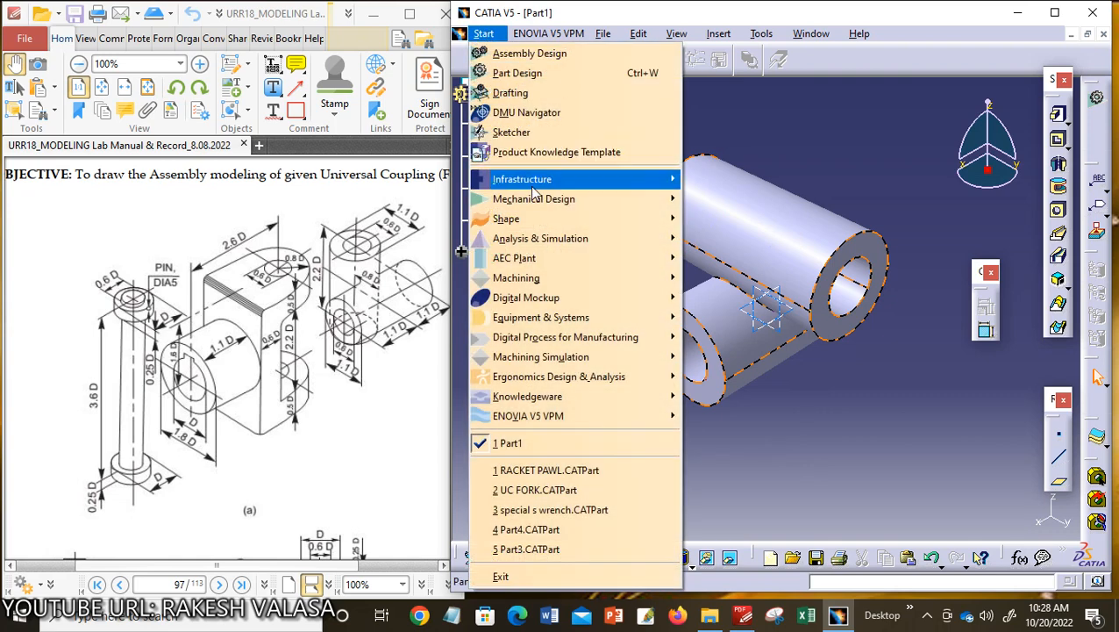
{"action": "mouse_move", "coordinate": [532, 186]}
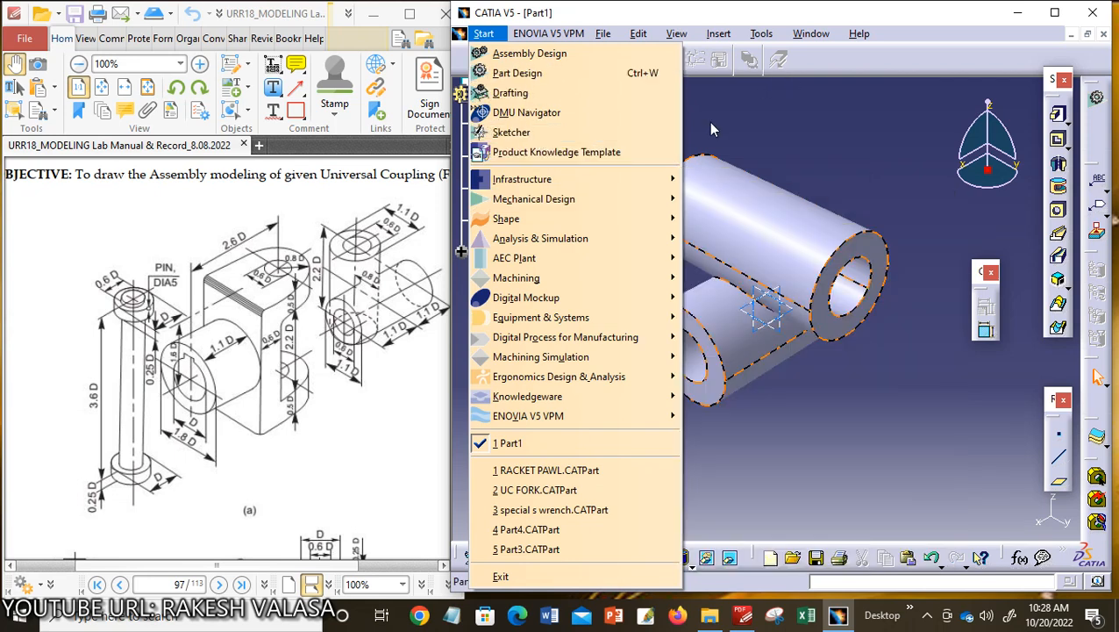
{"action": "left_click", "coordinate": [782, 124]}
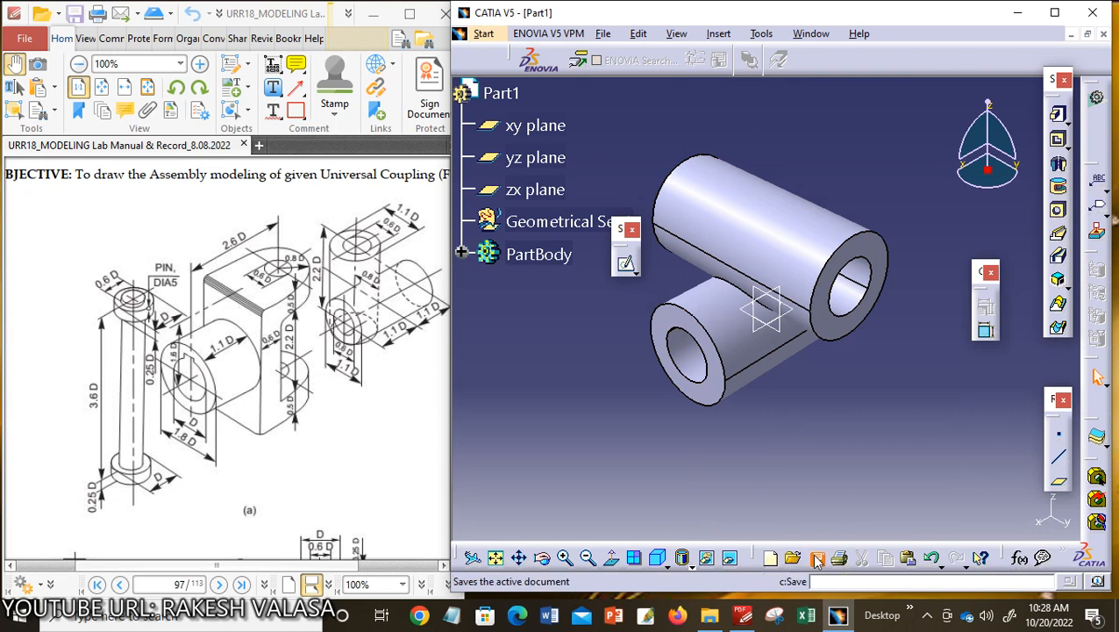
- Save the part as CENTER BLOCK.CATPart in the ASSEMBLY folder and maximize the modelling window
{"action": "key", "text": "ctrl+s"}
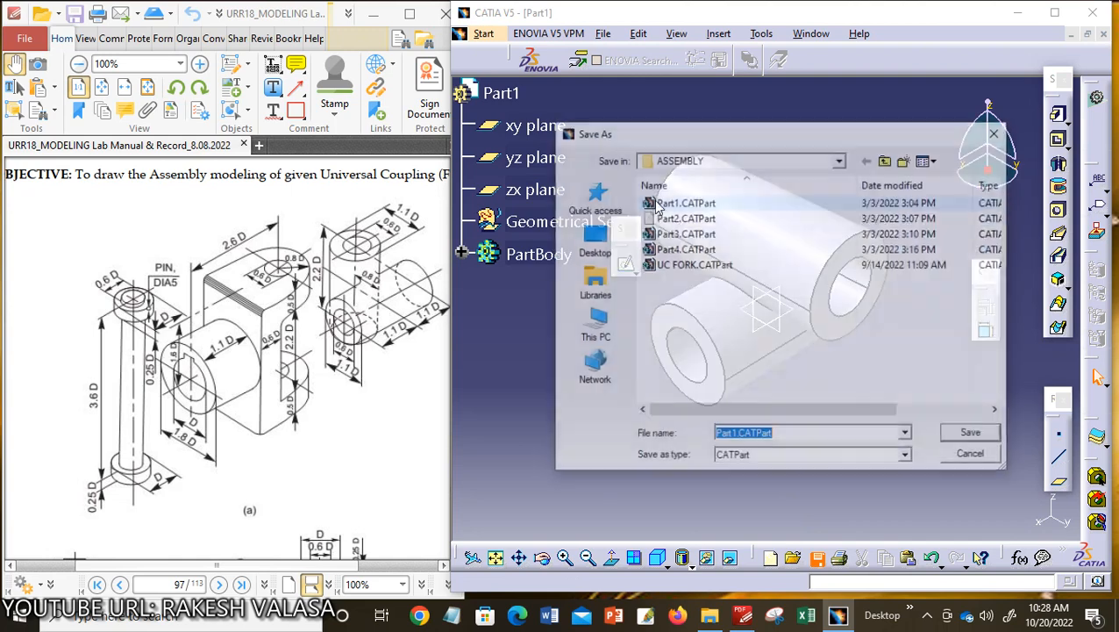
{"action": "left_click", "coordinate": [733, 436]}
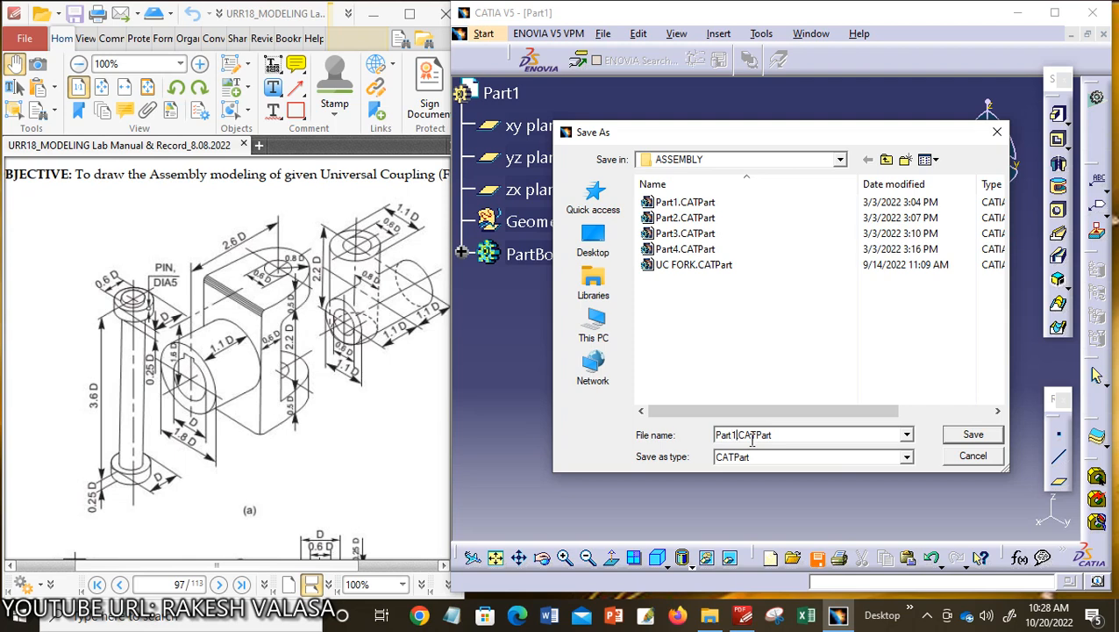
{"action": "key", "text": "BackSpace"}
{"action": "key", "text": "BackSpace"}
{"action": "key", "text": "BackSpace"}
{"action": "key", "text": "BackSpace"}
{"action": "key", "text": "BackSpace"}
{"action": "type", "text": "CENTER BLO"}
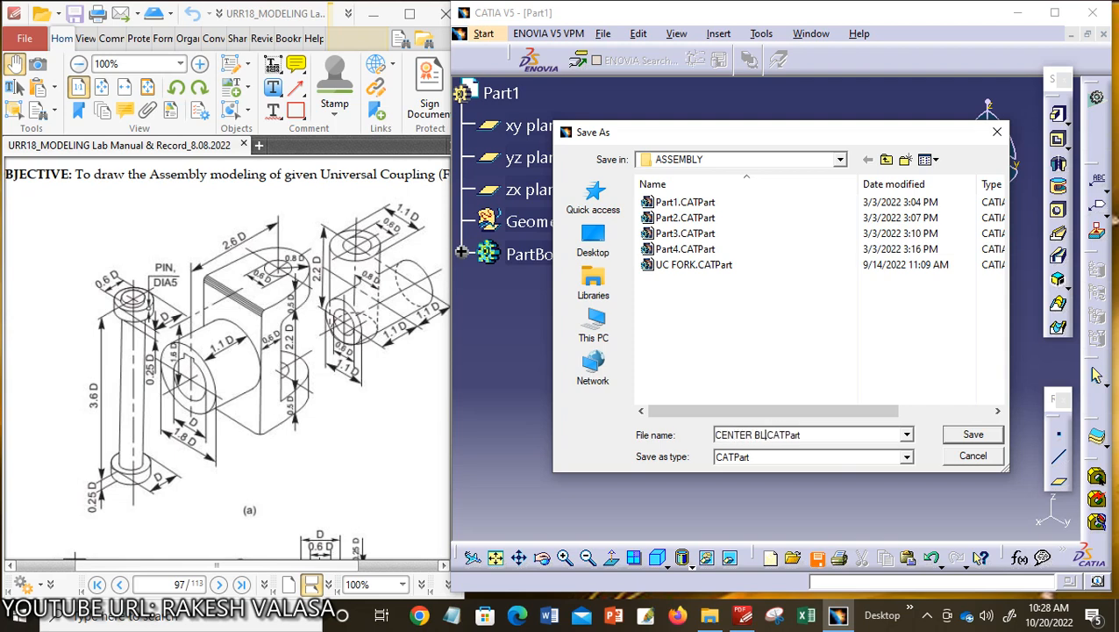
{"action": "type", "text": "CK"}
{"action": "left_click", "coordinate": [959, 438]}
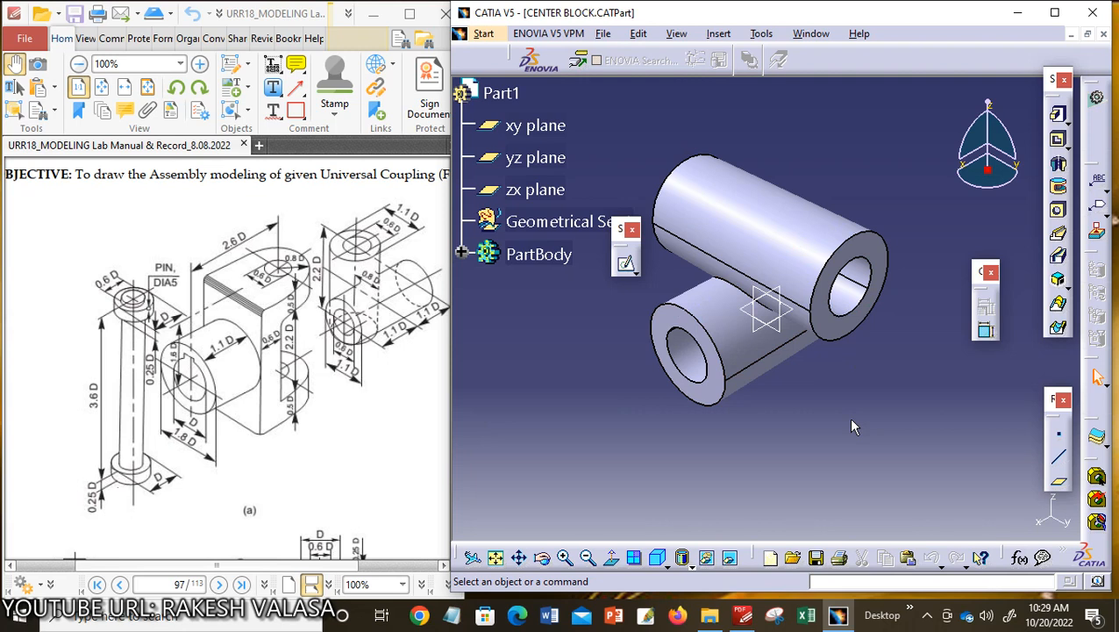
{"action": "left_click", "coordinate": [1054, 12]}
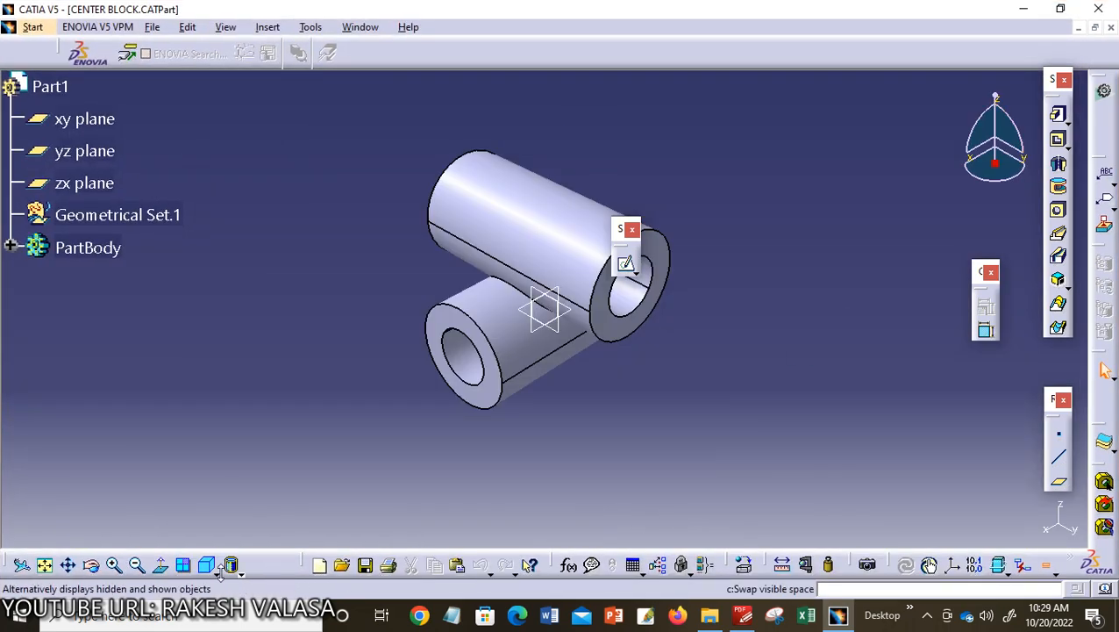